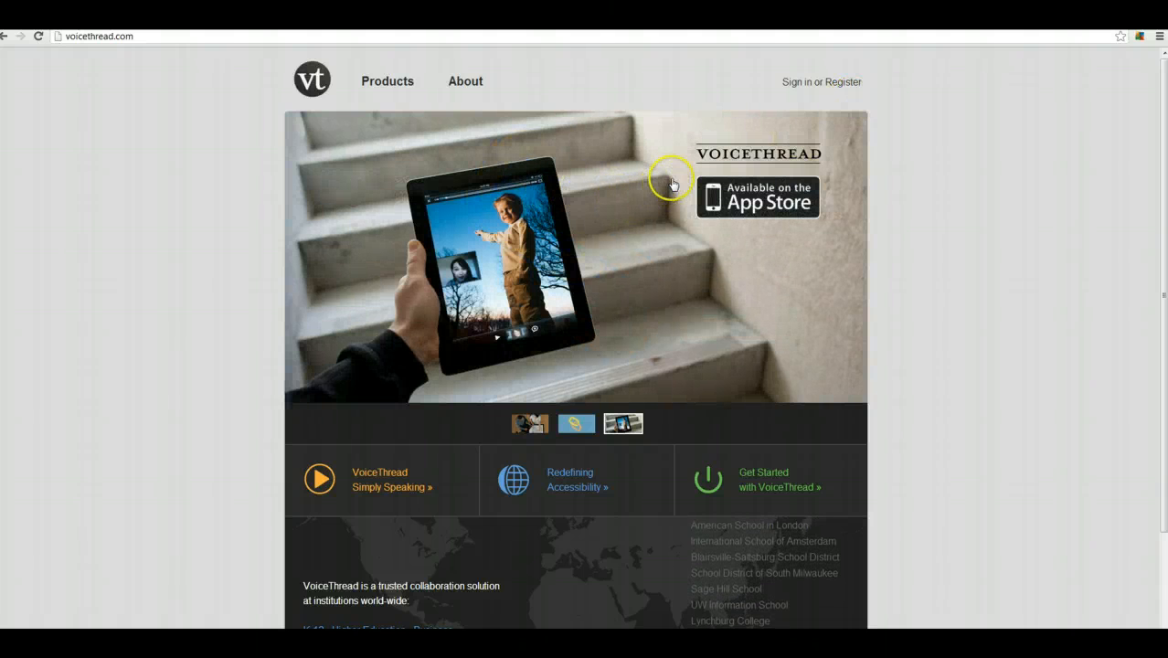
View the new account registration form and return to the VoiceThread home page
click(843, 82)
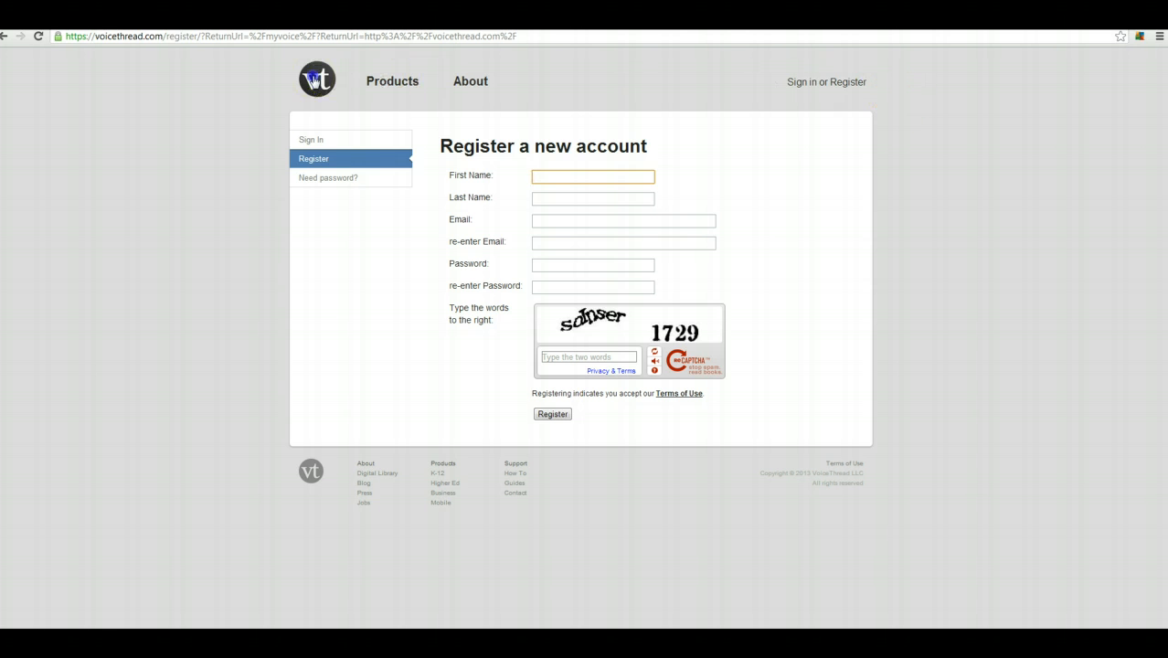
click(314, 80)
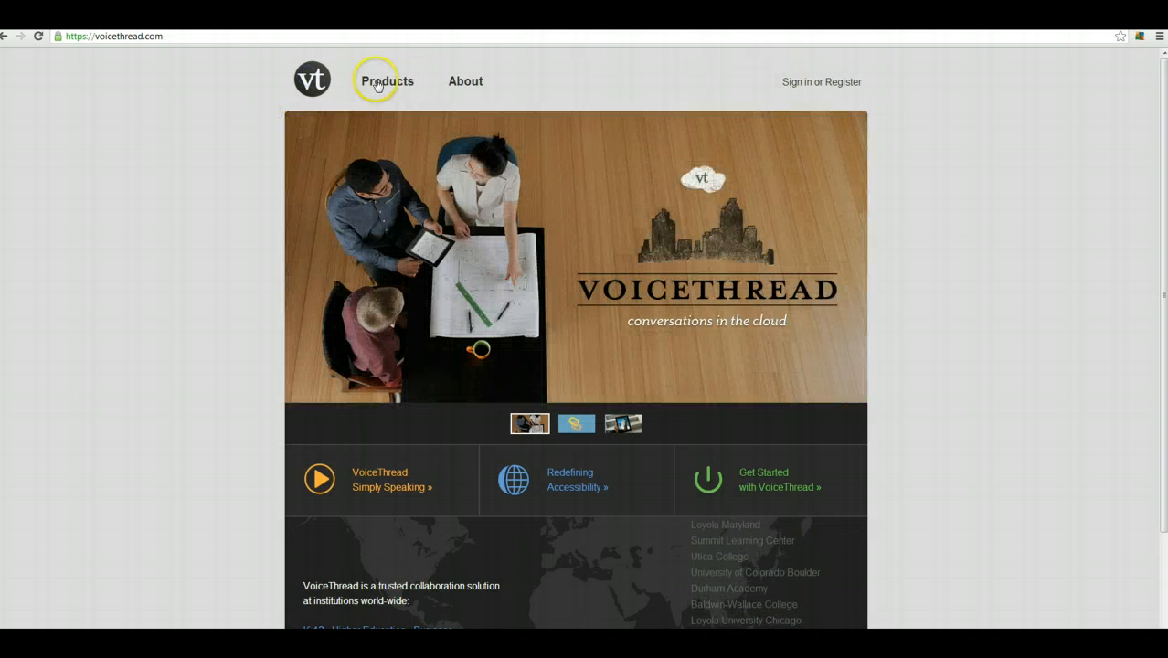
Sign in with the account's email and password, and dismiss the browser's offer to save the password
click(792, 86)
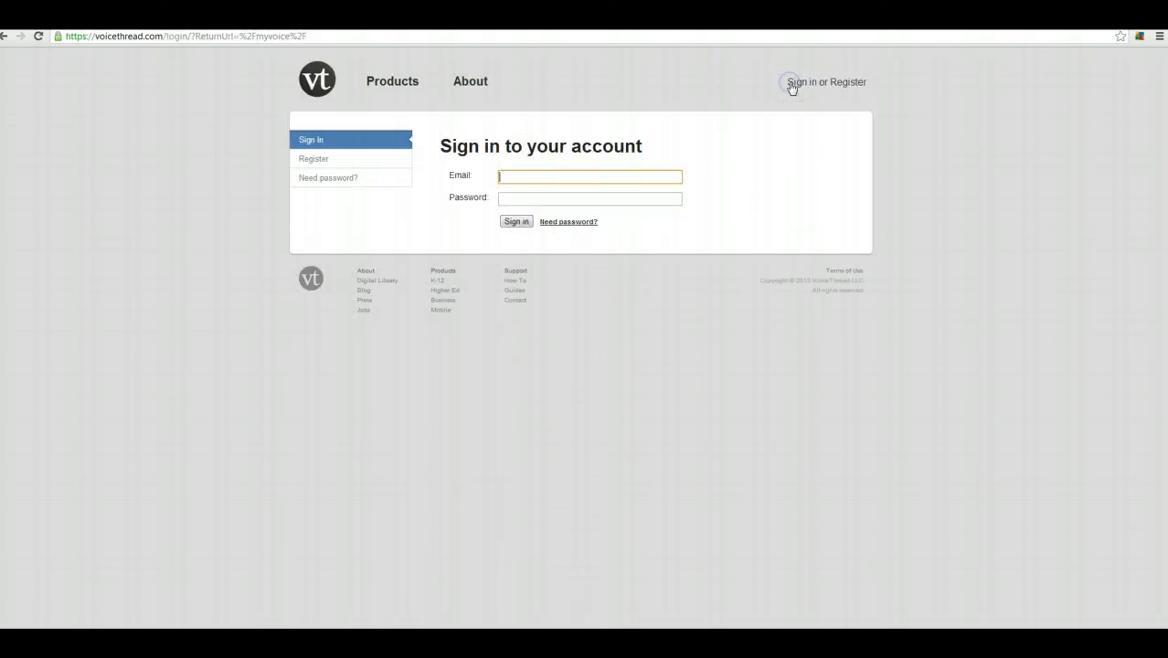
click(565, 176)
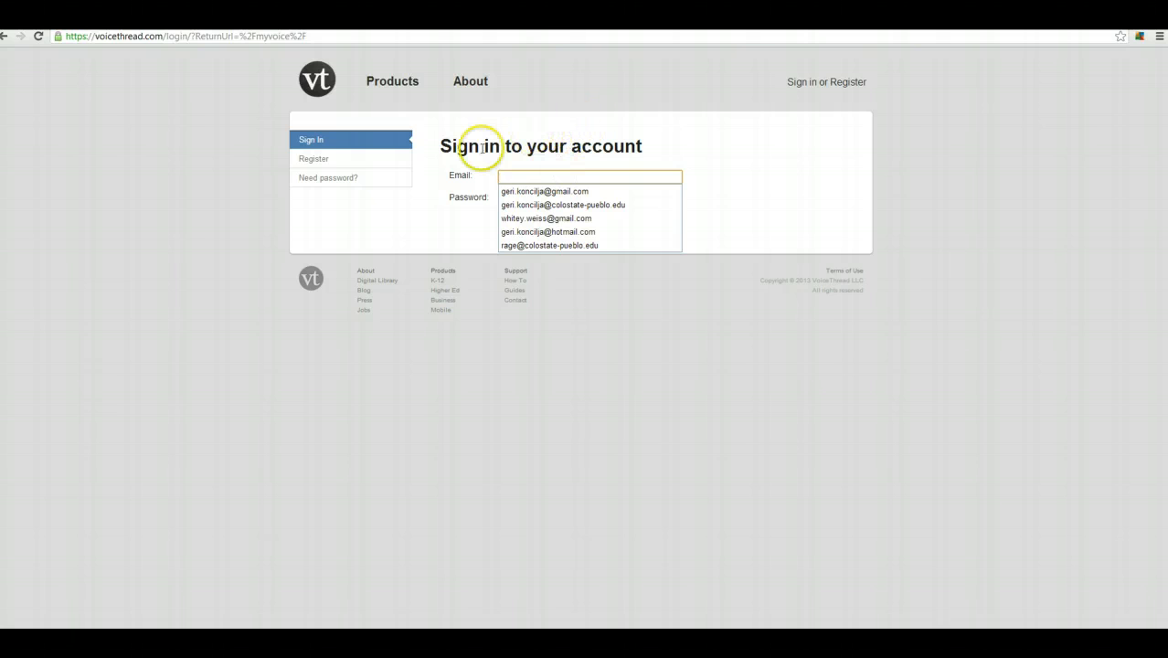
click(522, 220)
click(516, 197)
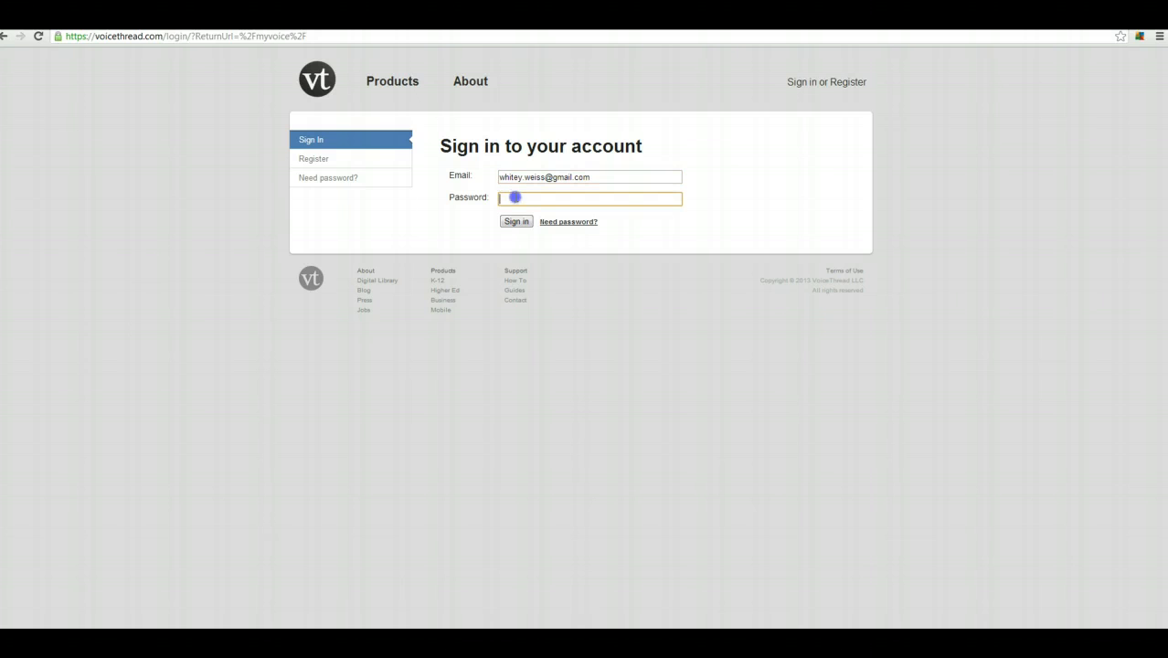
text(••)
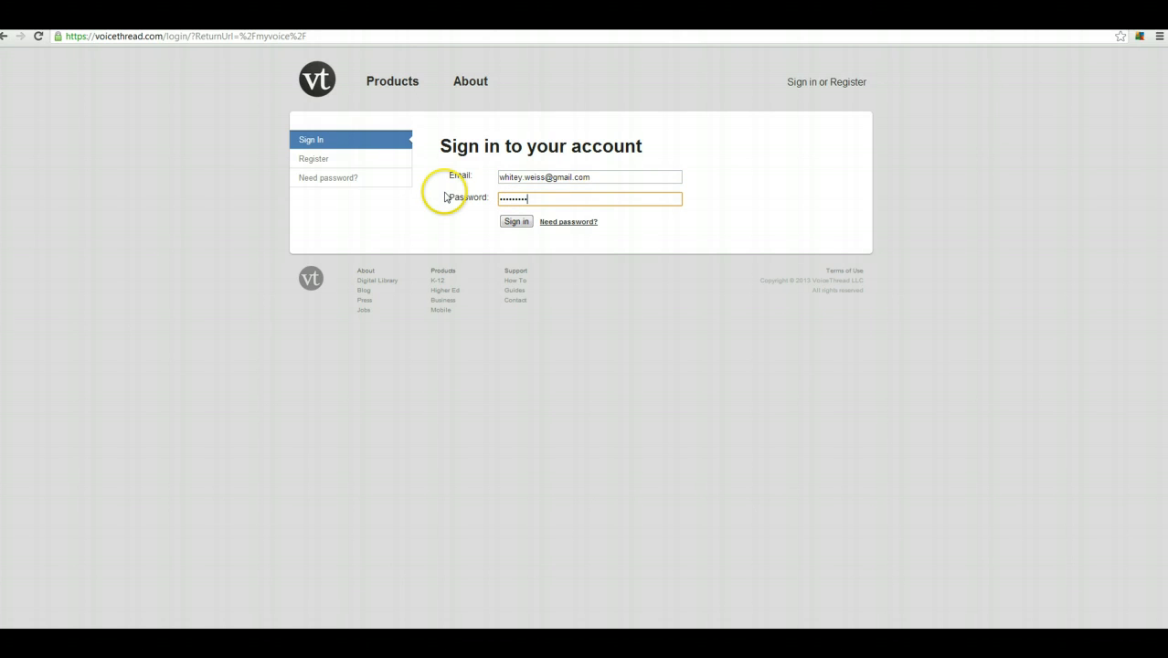
click(515, 222)
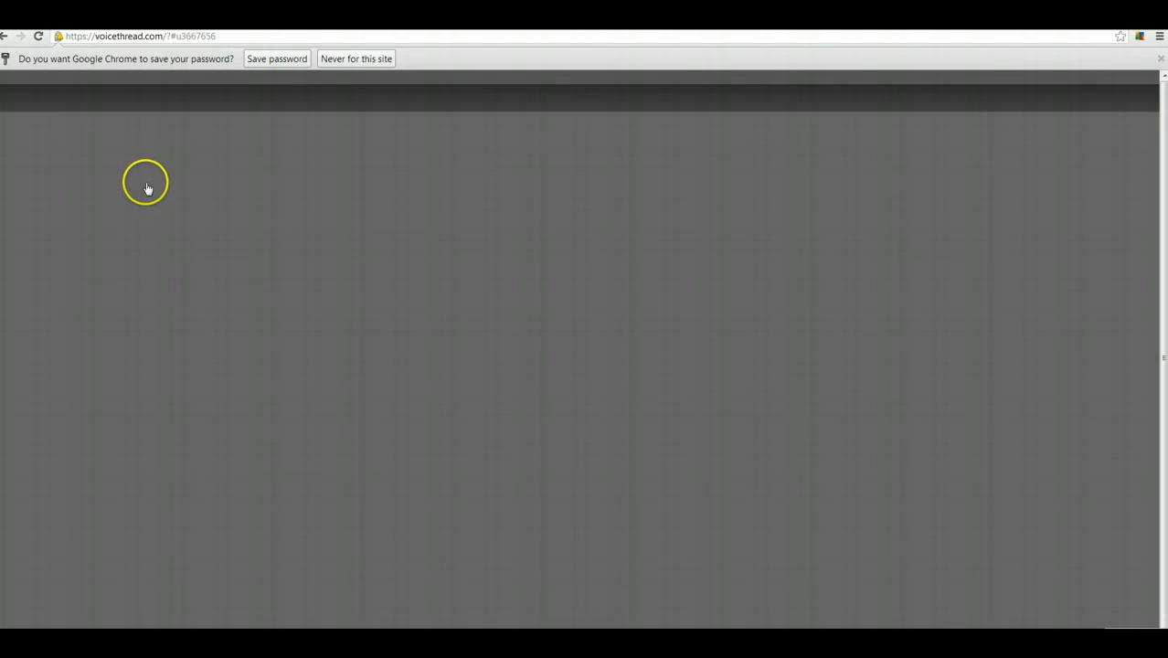
click(1160, 58)
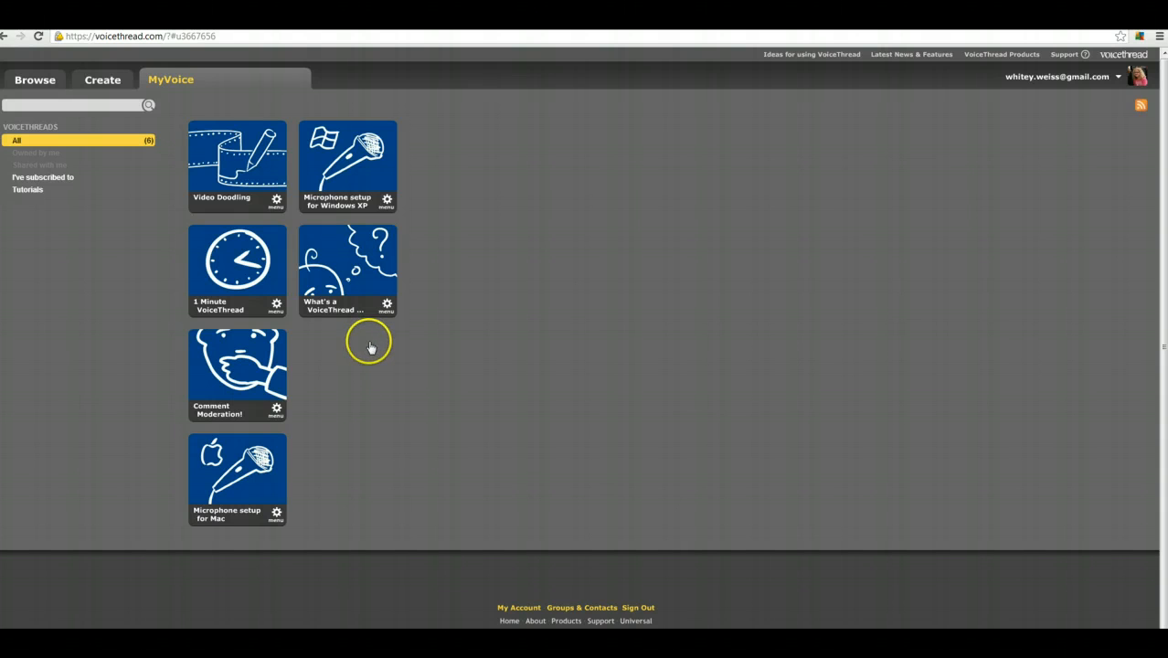
Start a new VoiceThread and upload the May5_CulturePaper presentation from the computer
click(104, 80)
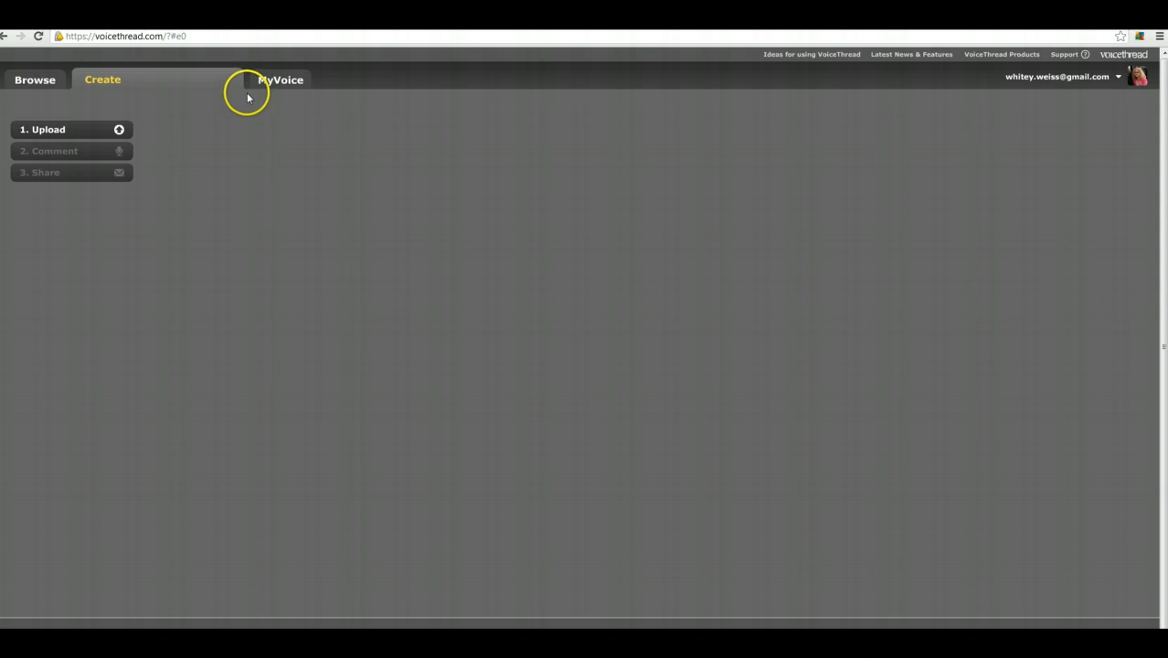
click(187, 85)
click(188, 85)
click(183, 87)
click(56, 131)
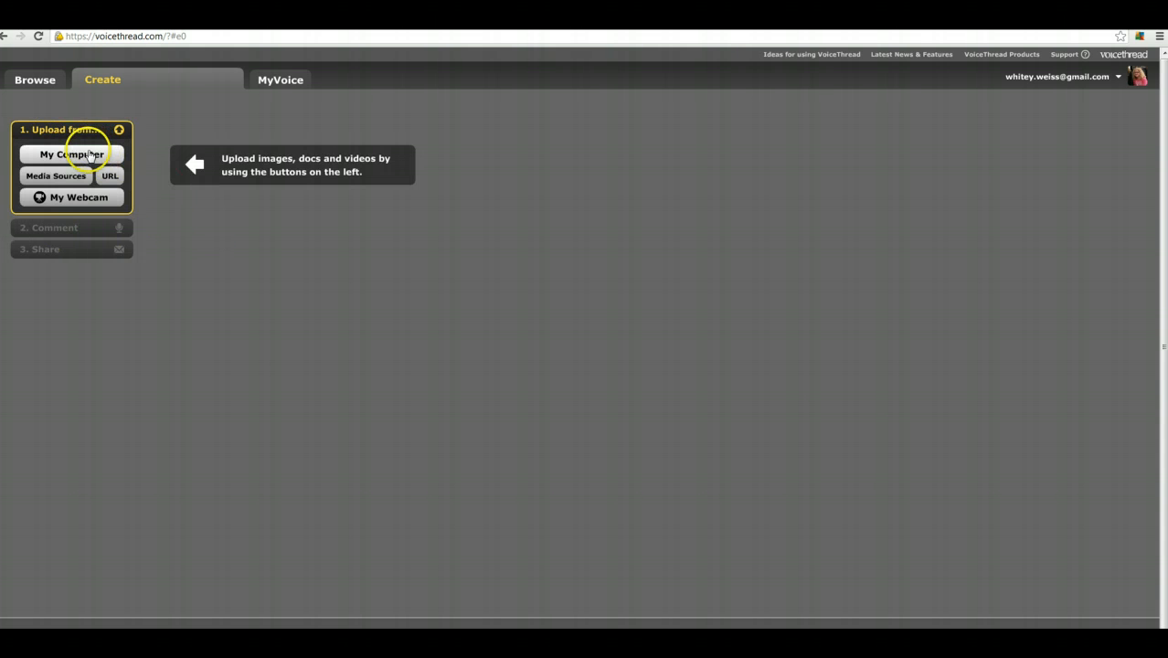
click(91, 155)
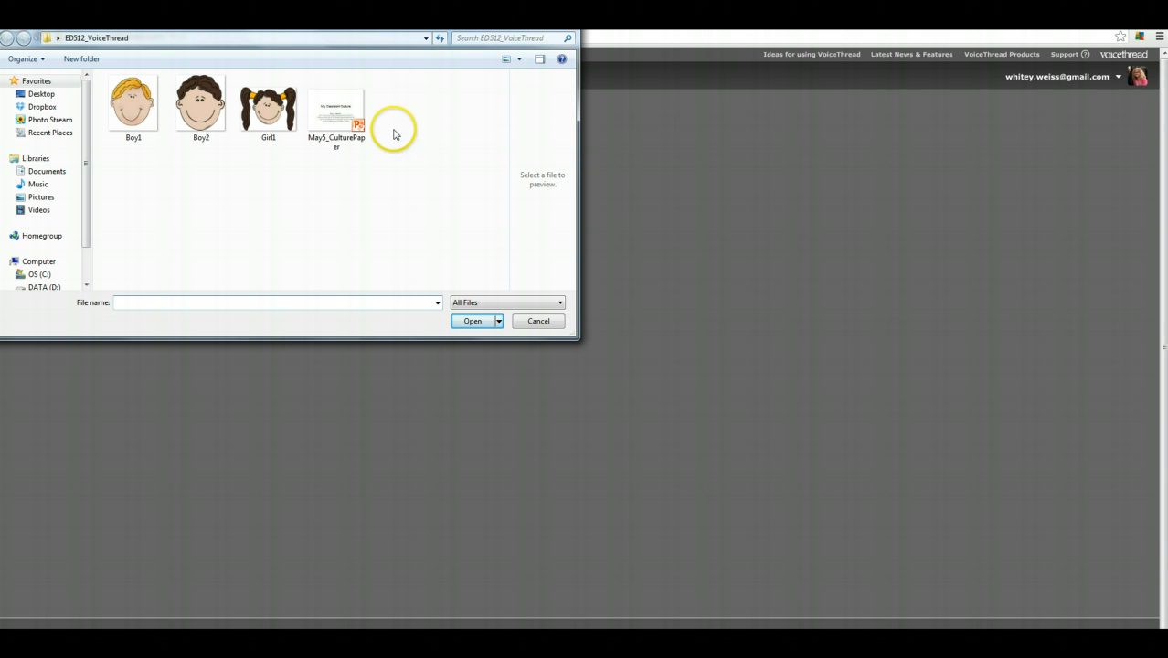
click(343, 114)
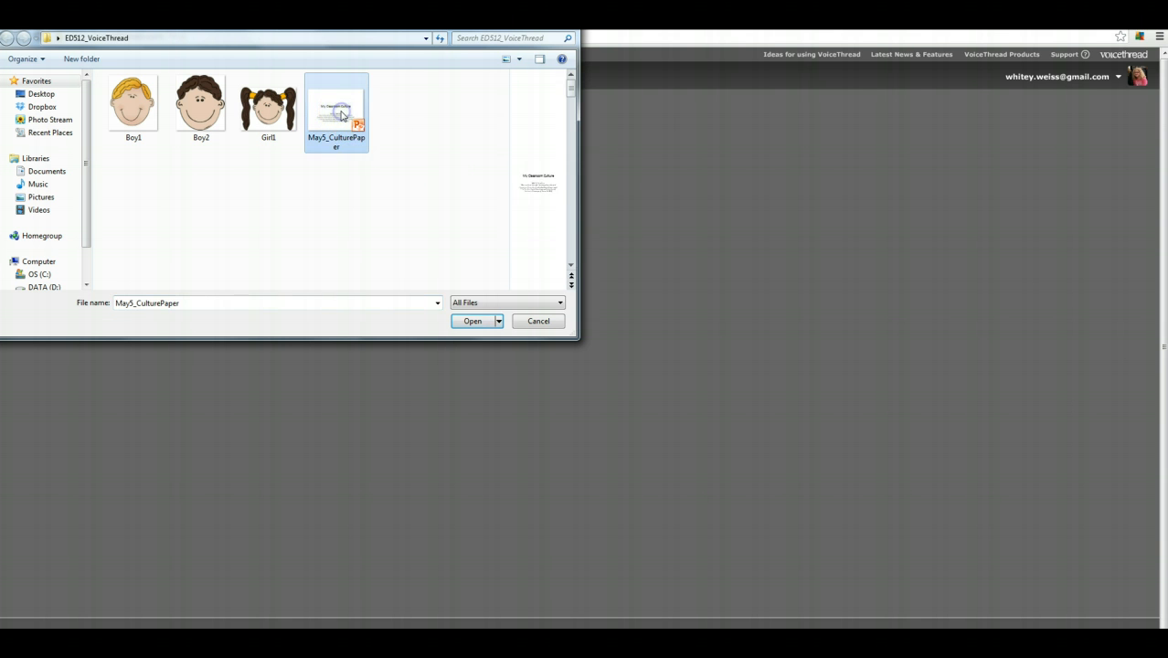
click(473, 321)
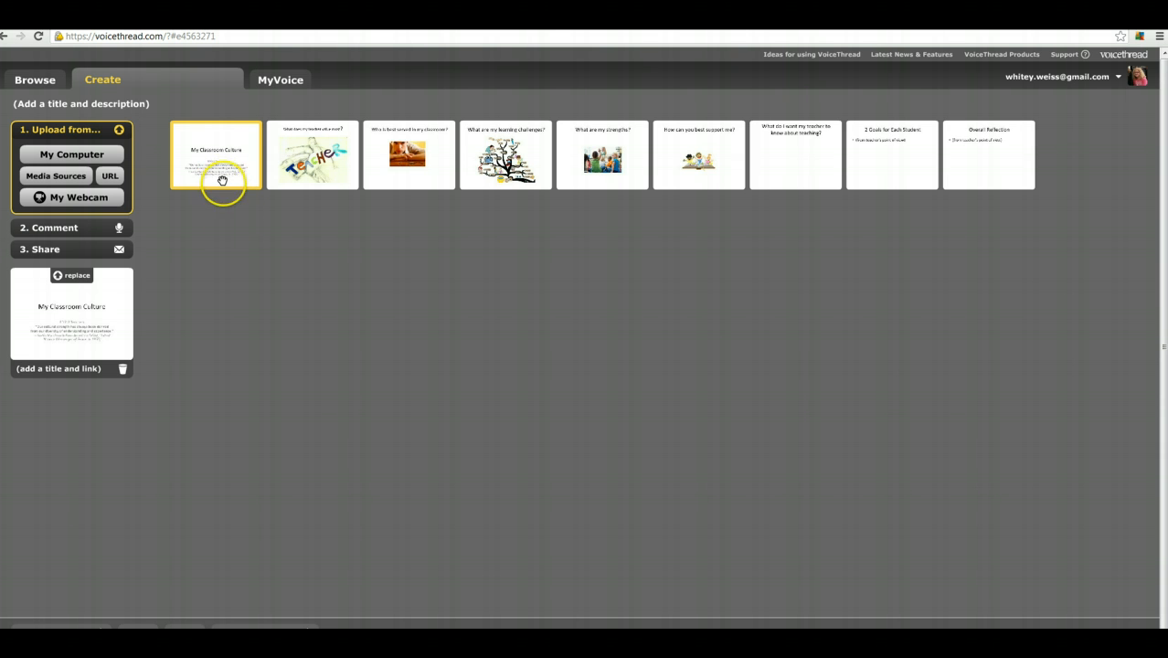
Title the VoiceThread "My Classroom Culture", describe it as the instructor's VoiceThread assignment, and save the details
click(123, 107)
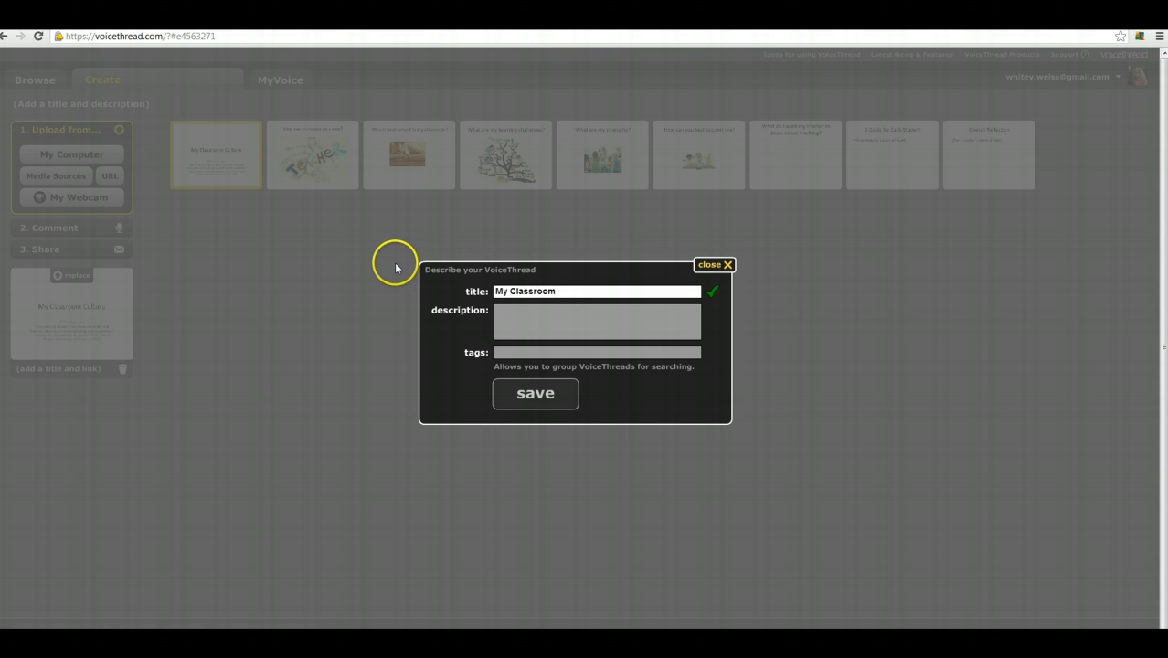
text(My Classroom Culture)
click(507, 312)
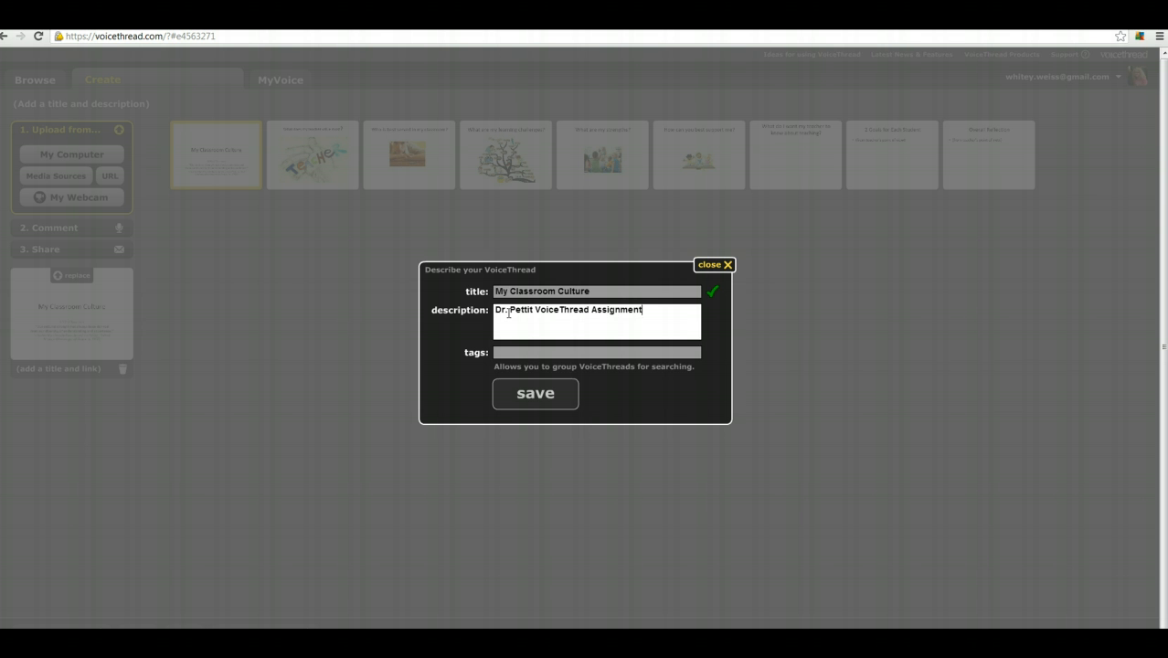
click(535, 393)
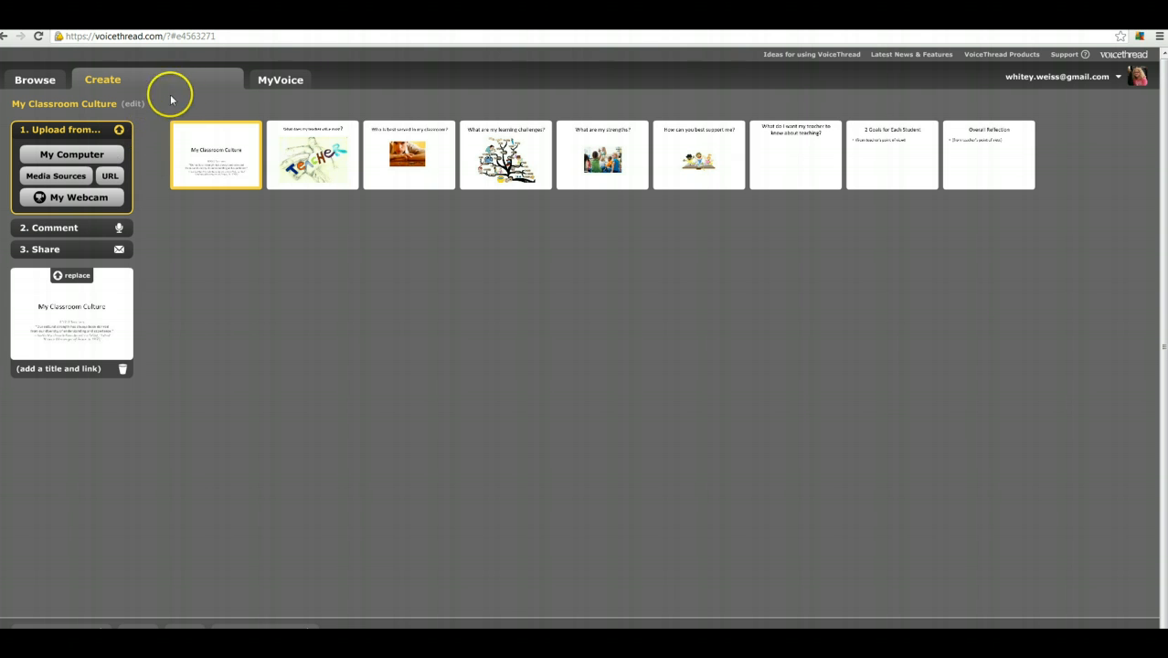
Open the My Classroom Culture VoiceThread from the MyVoice collection
click(283, 83)
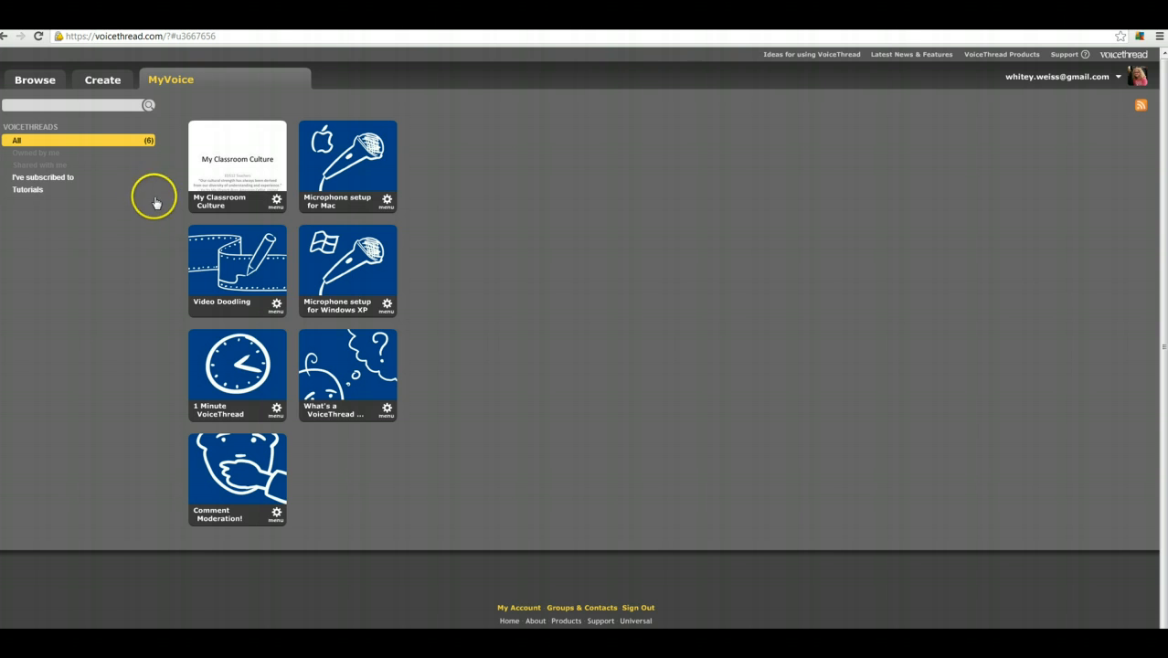
mouse_move(203, 183)
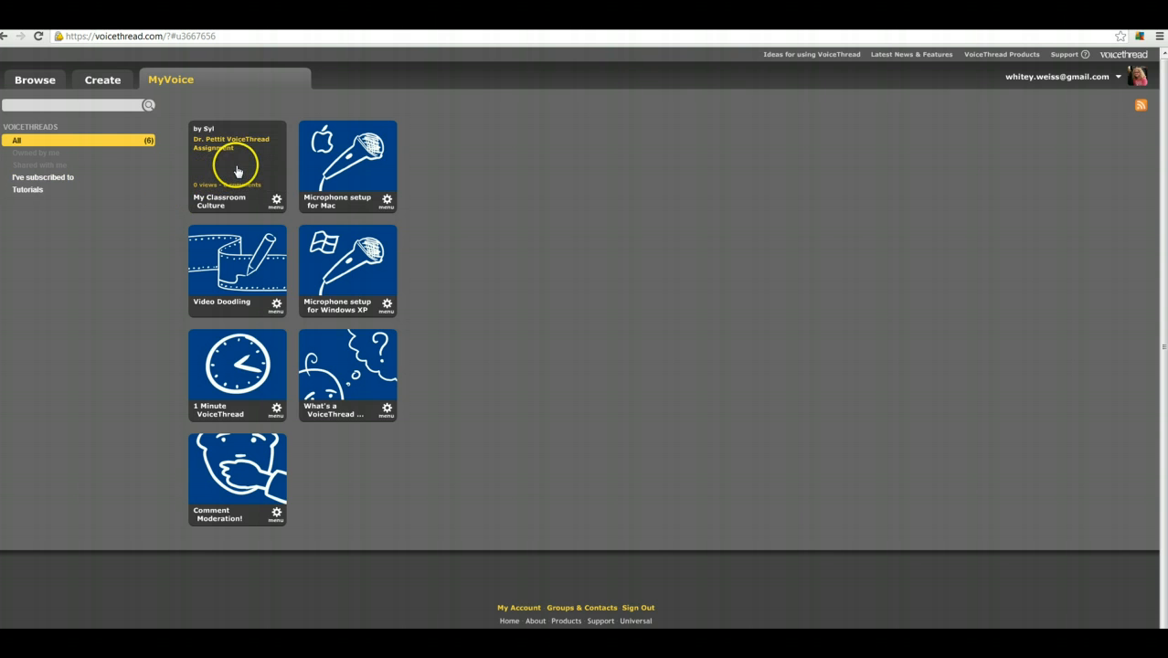
click(238, 168)
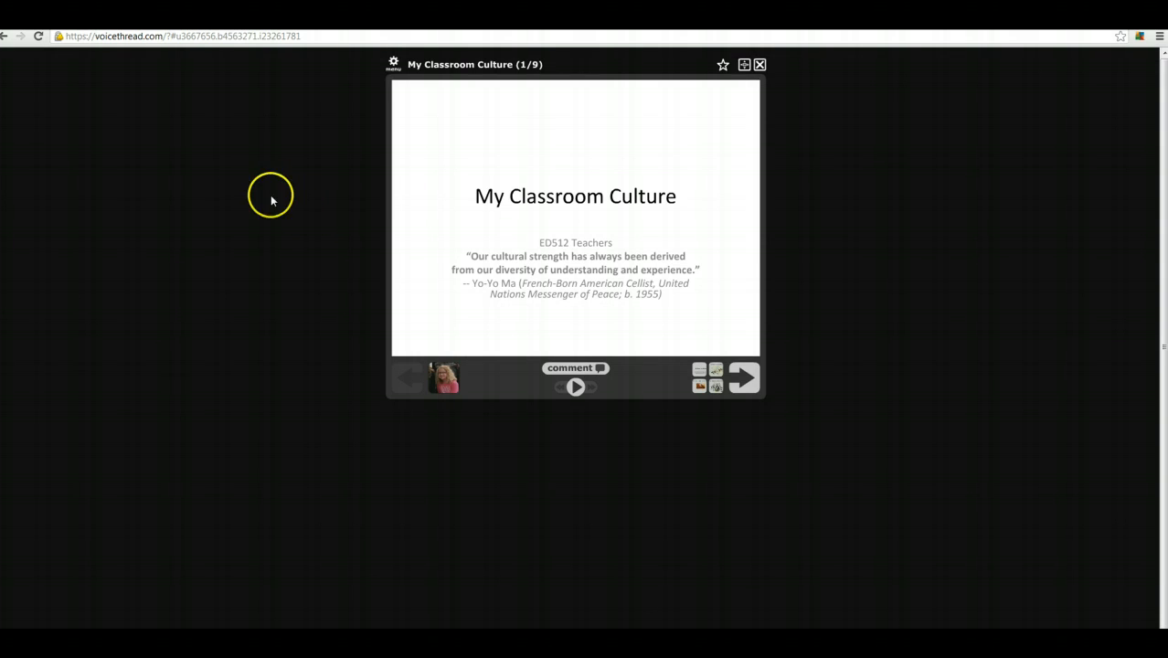
Open the account's identity list from the identity switcher to create another identity
click(447, 383)
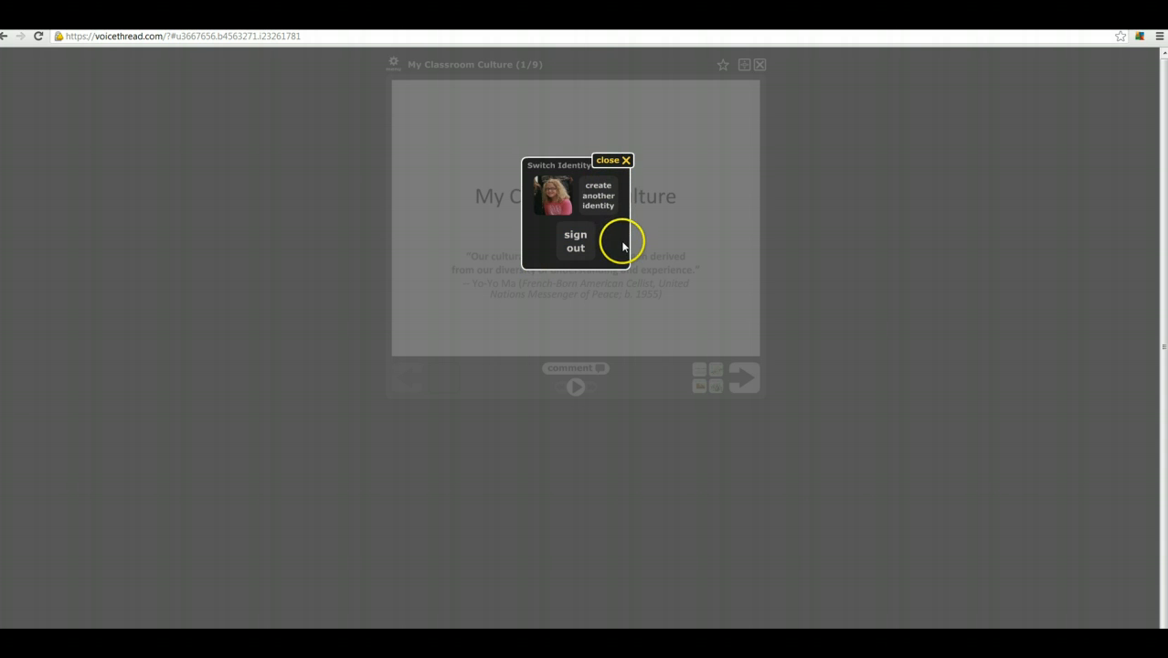
click(609, 160)
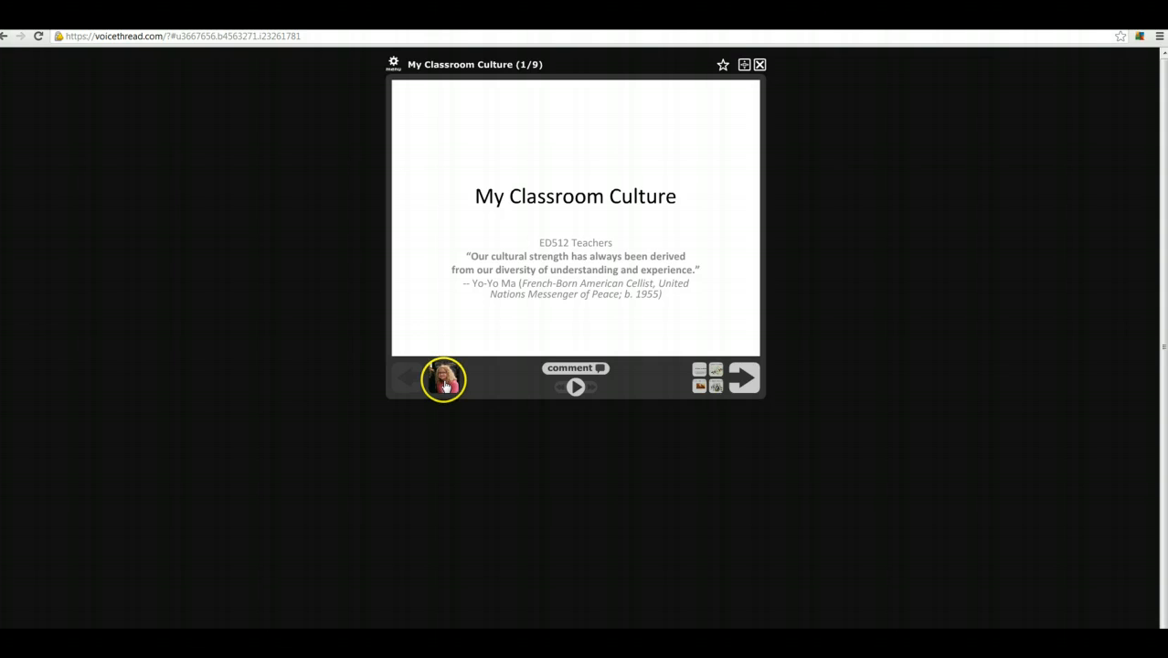
click(443, 382)
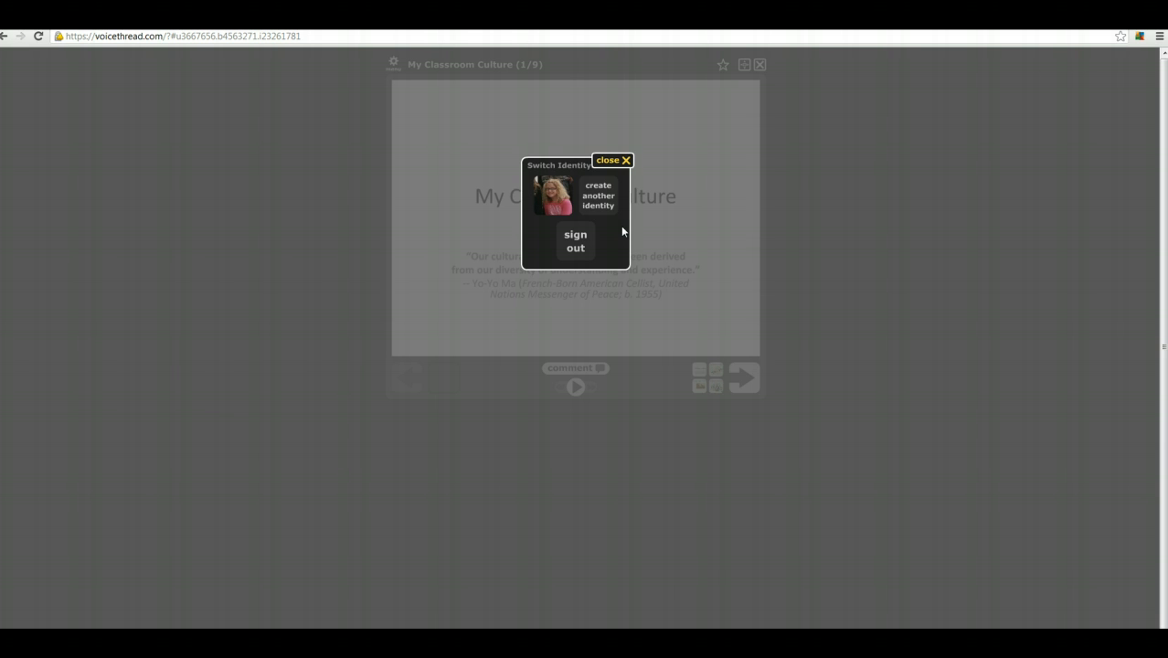
click(606, 205)
click(606, 205)
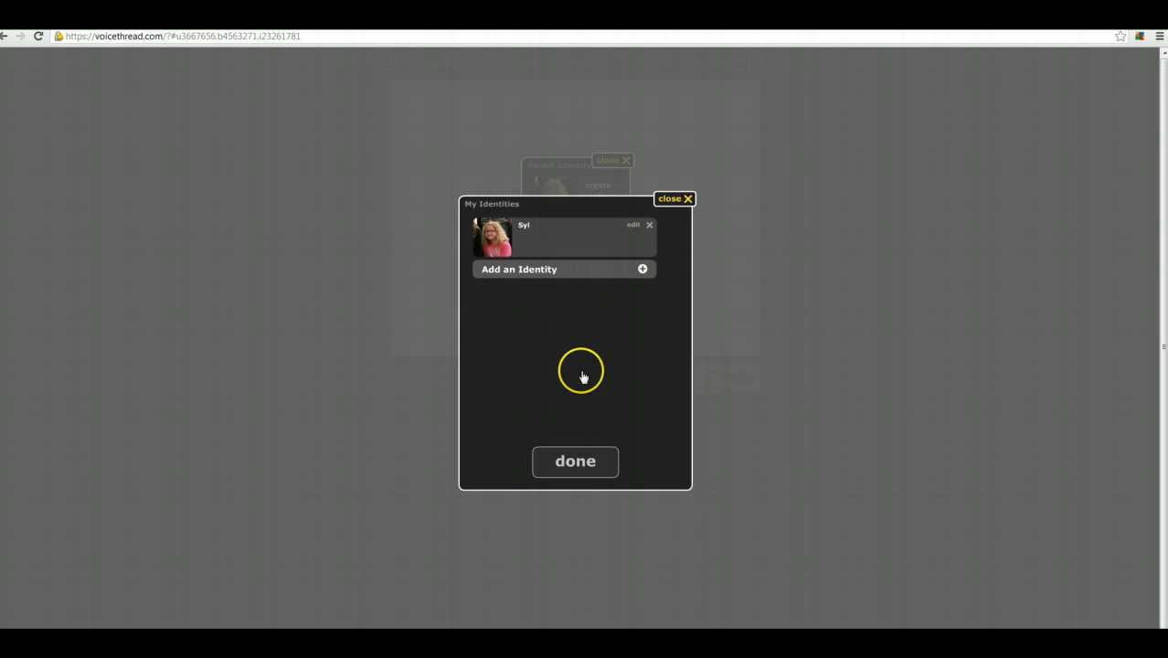
Add an identity with the first student's full name and the Boy1 image as its picture, and save it
click(541, 271)
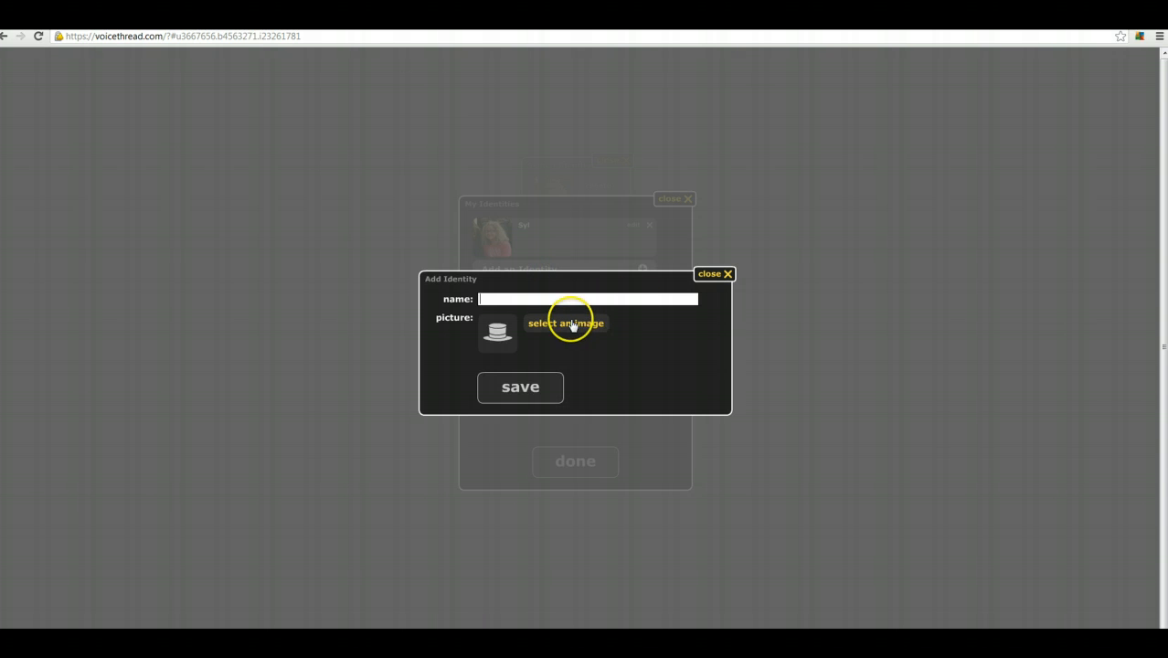
click(524, 299)
click(521, 305)
text(John Doe)
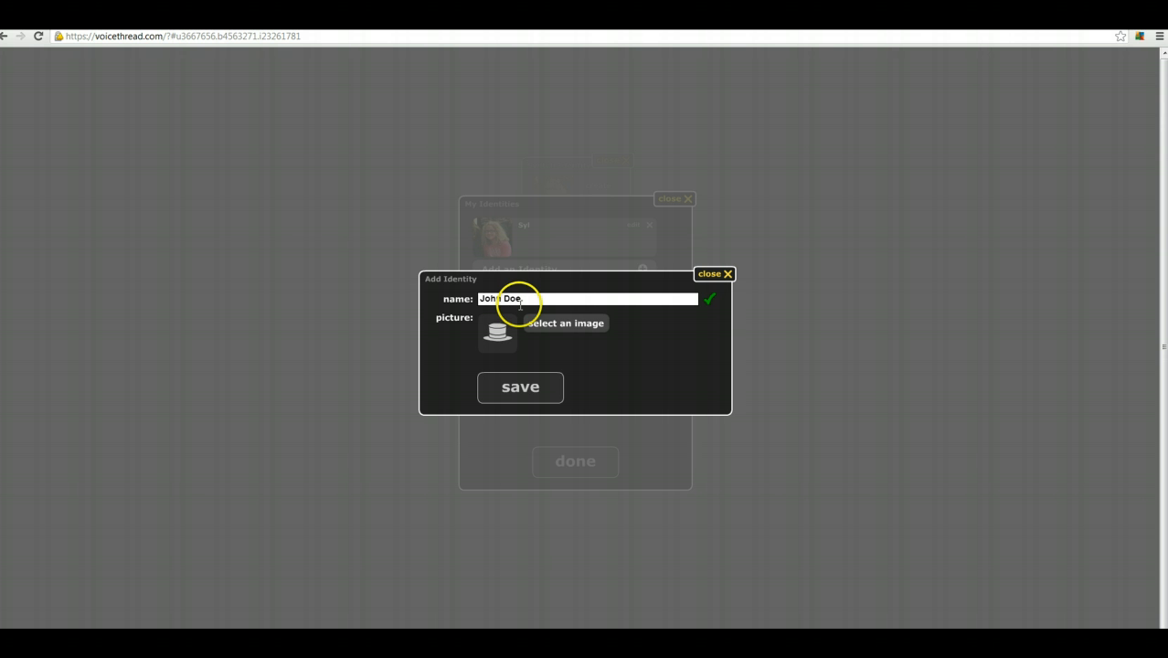
click(575, 325)
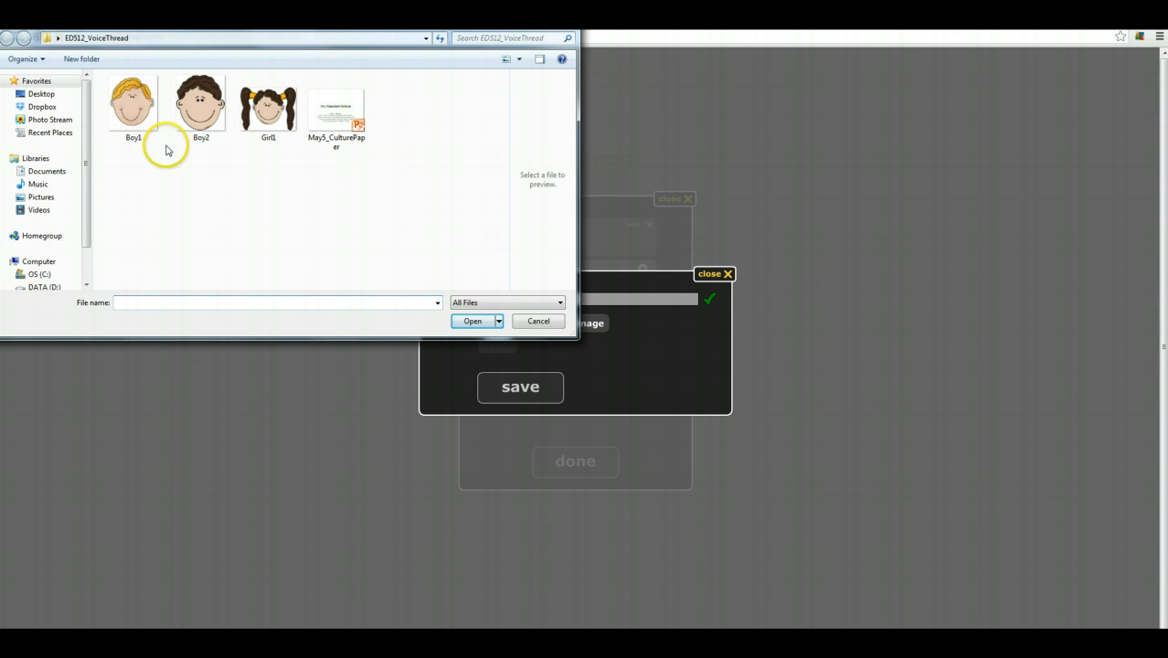
click(135, 110)
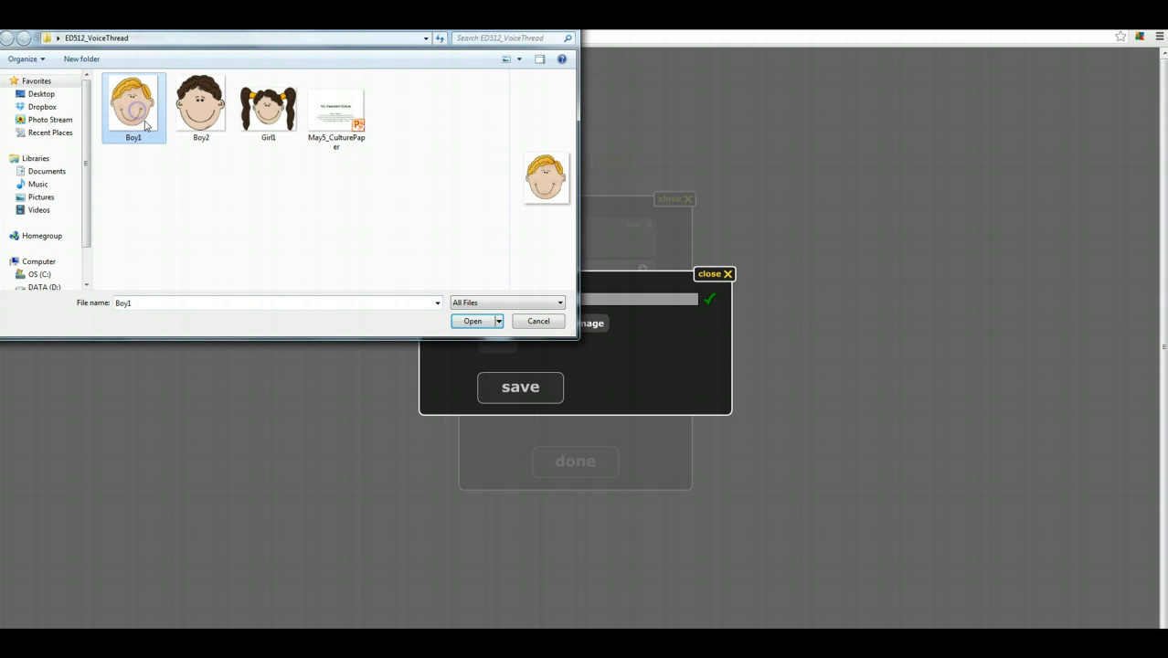
click(471, 322)
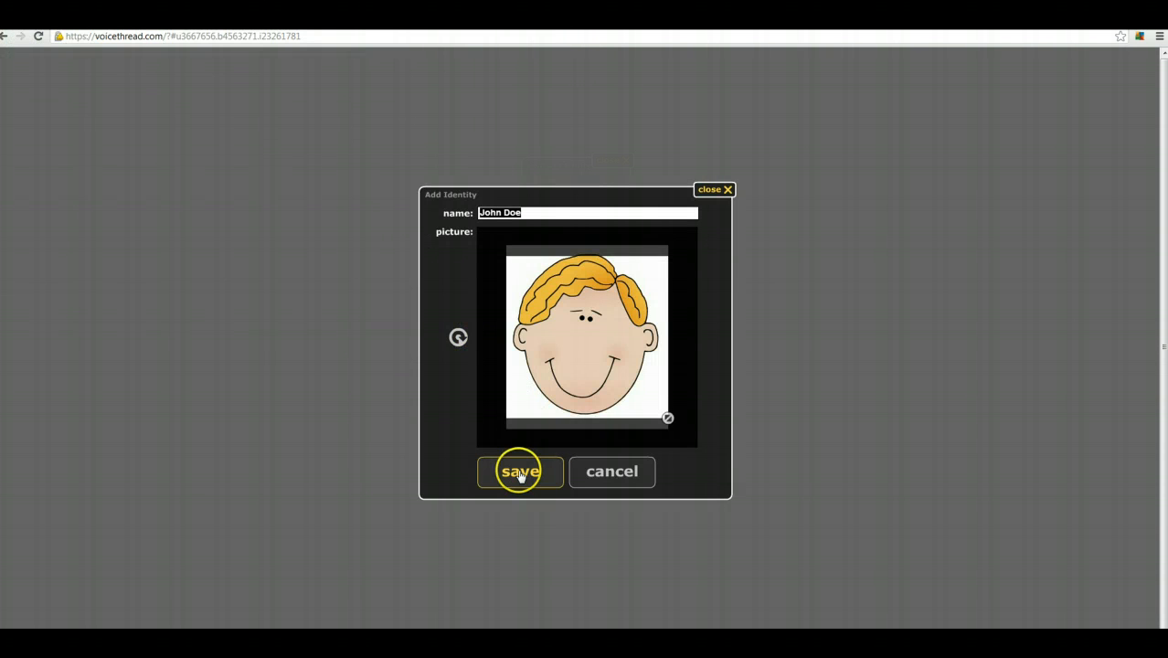
click(520, 474)
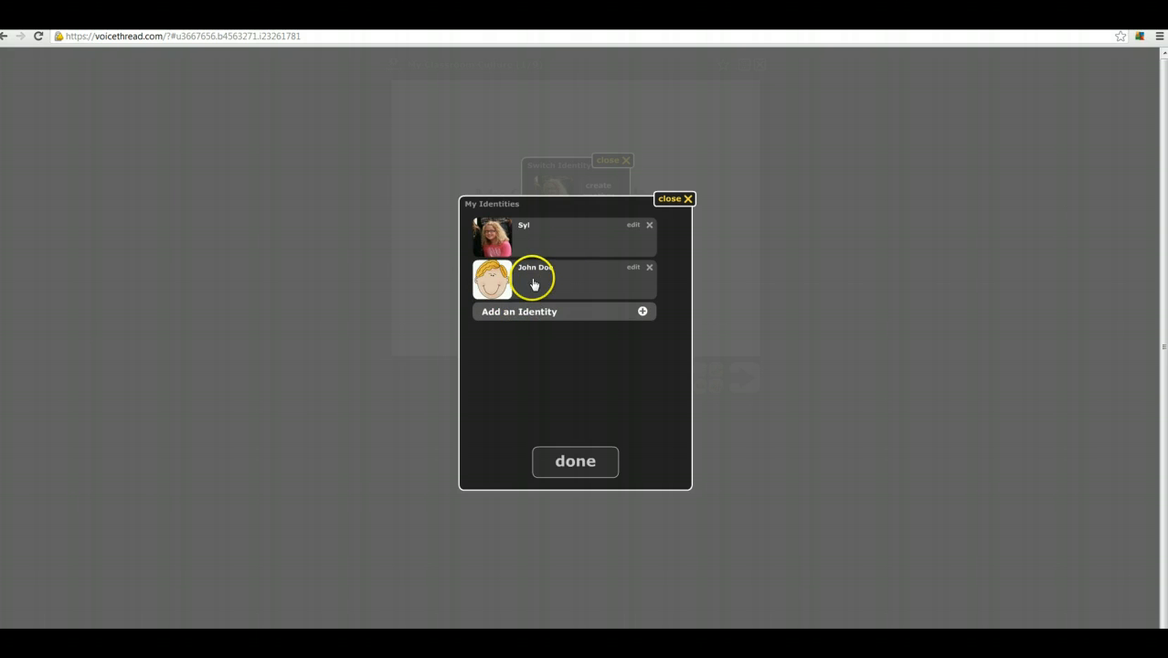
Add a second student identity with the student's full name and the Boy2 picture, and save it
click(539, 312)
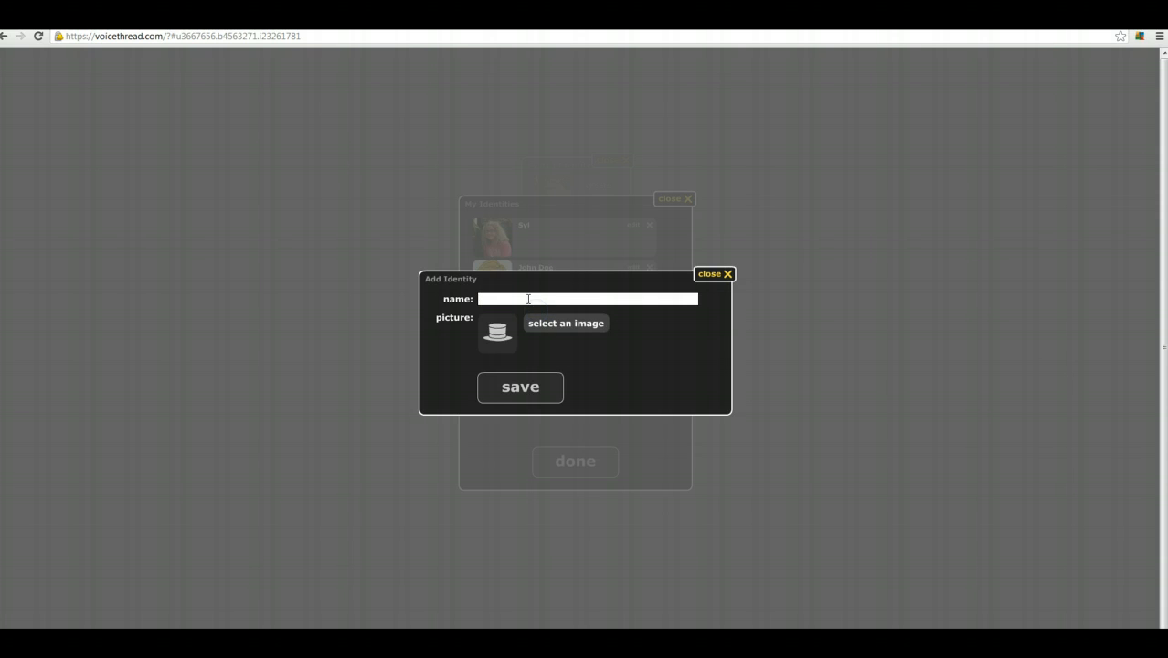
click(522, 298)
click(550, 327)
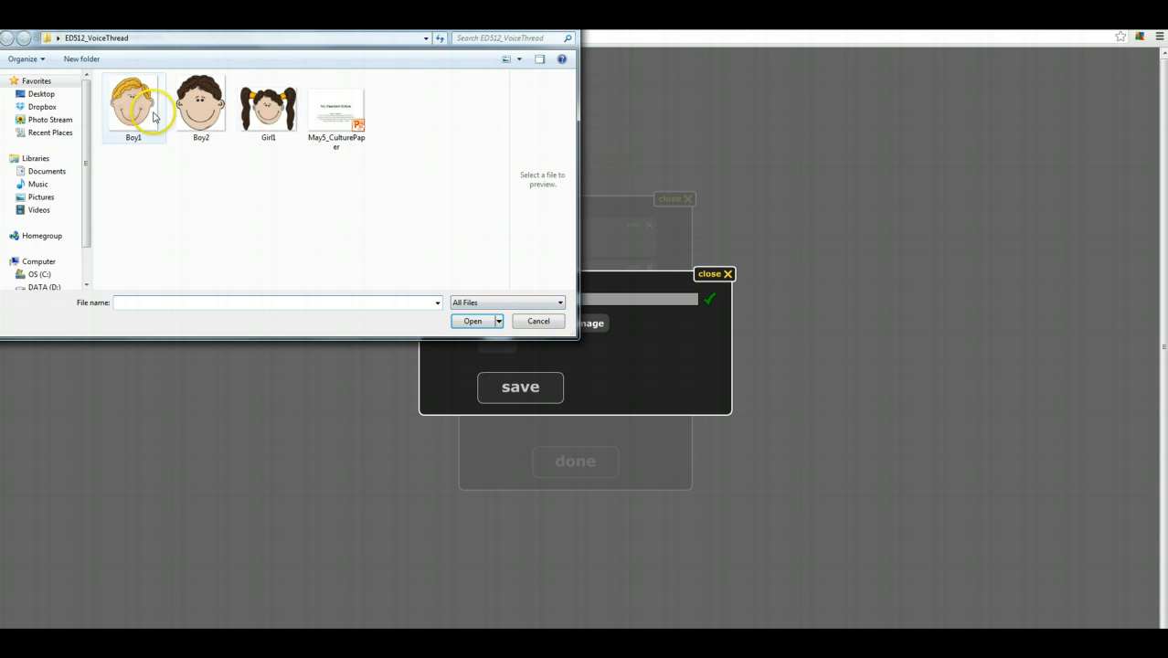
click(196, 108)
click(471, 319)
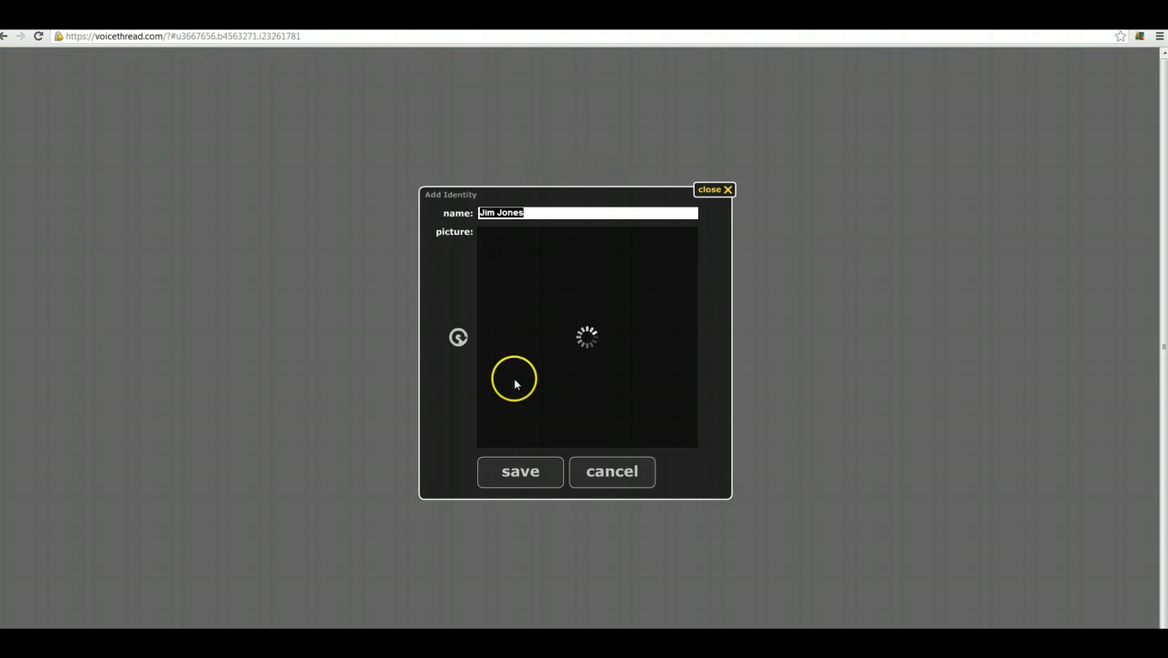
click(534, 472)
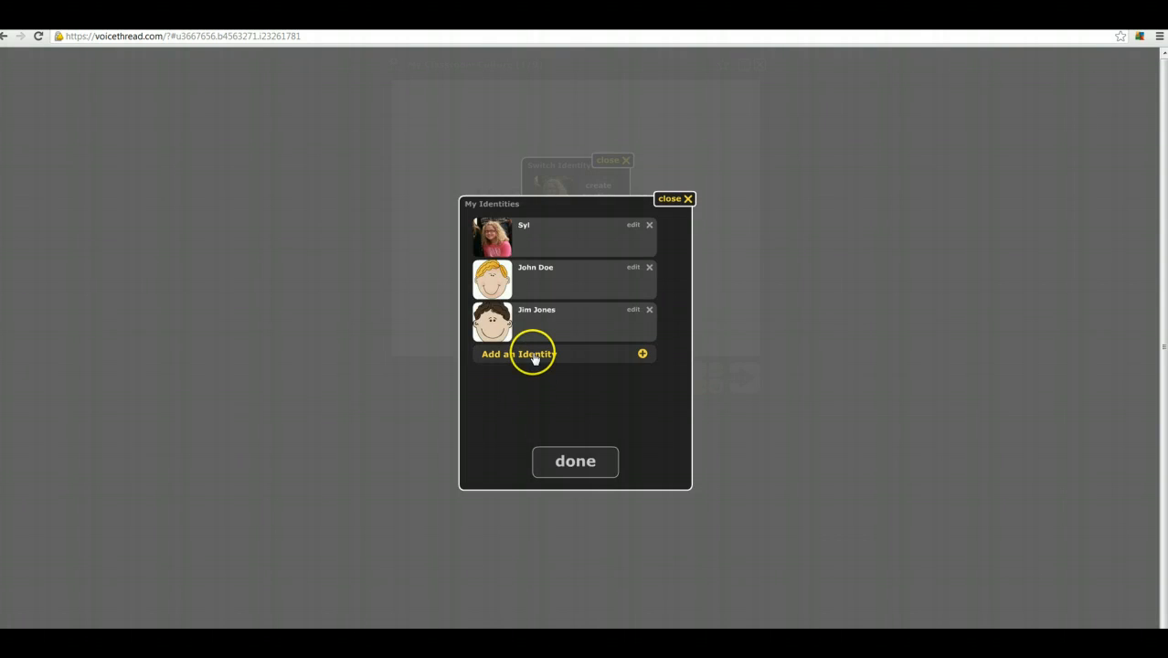
Add a third student identity with the student's full name and the Girl1 image as its picture, and save it
click(534, 357)
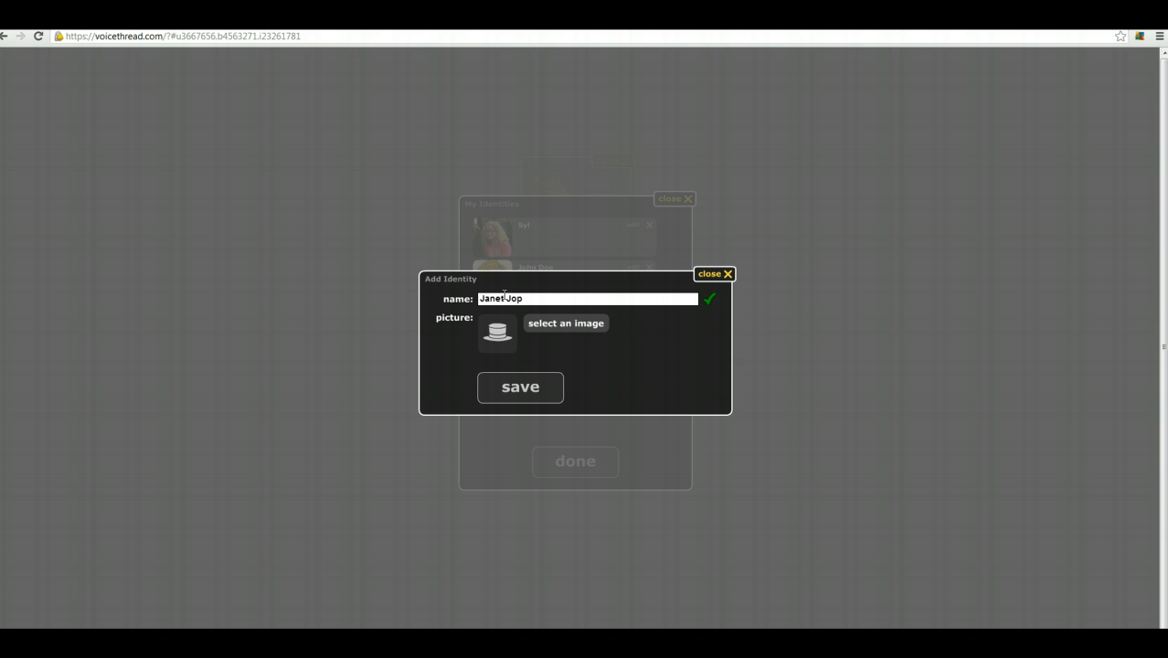
click(549, 323)
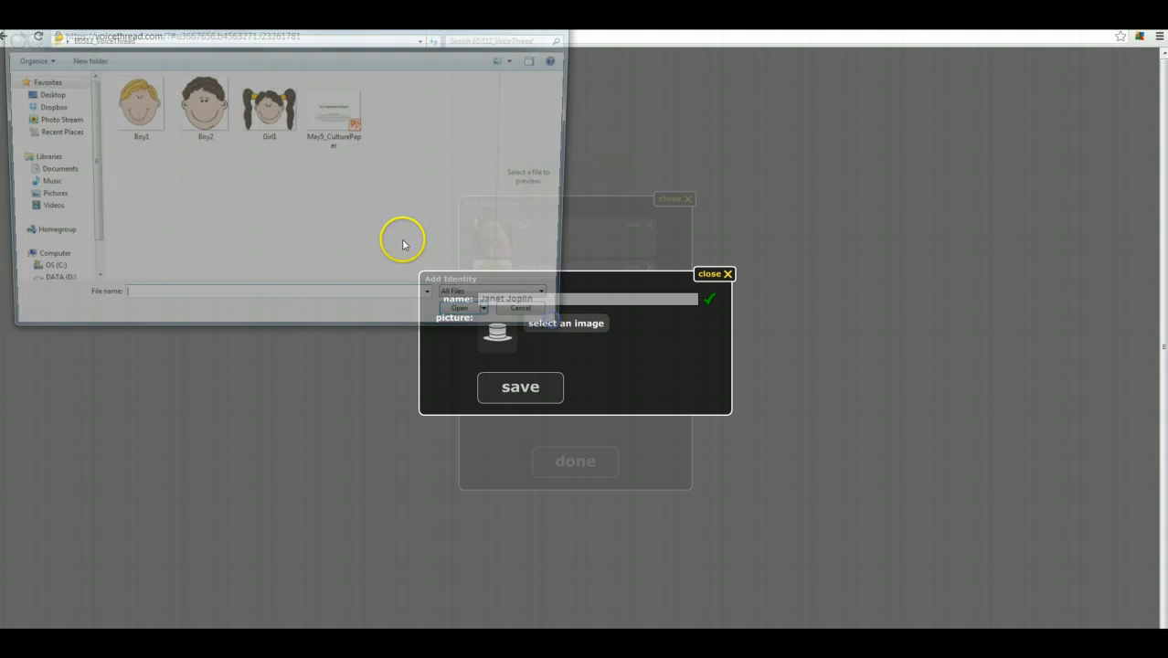
click(274, 117)
click(473, 321)
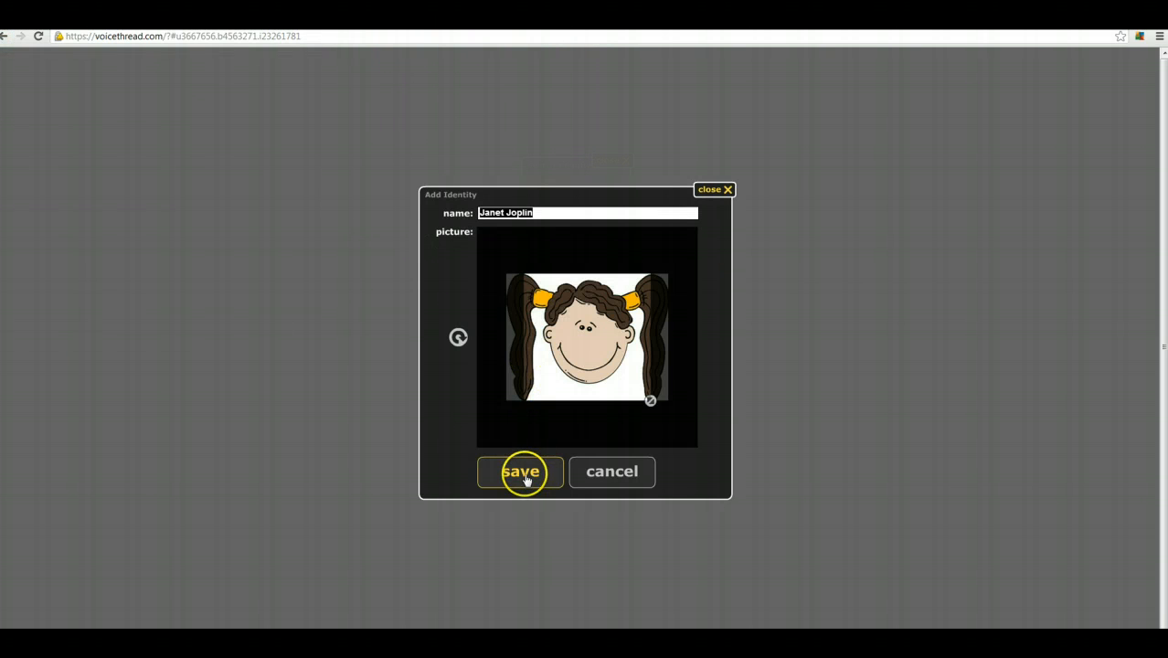
click(522, 472)
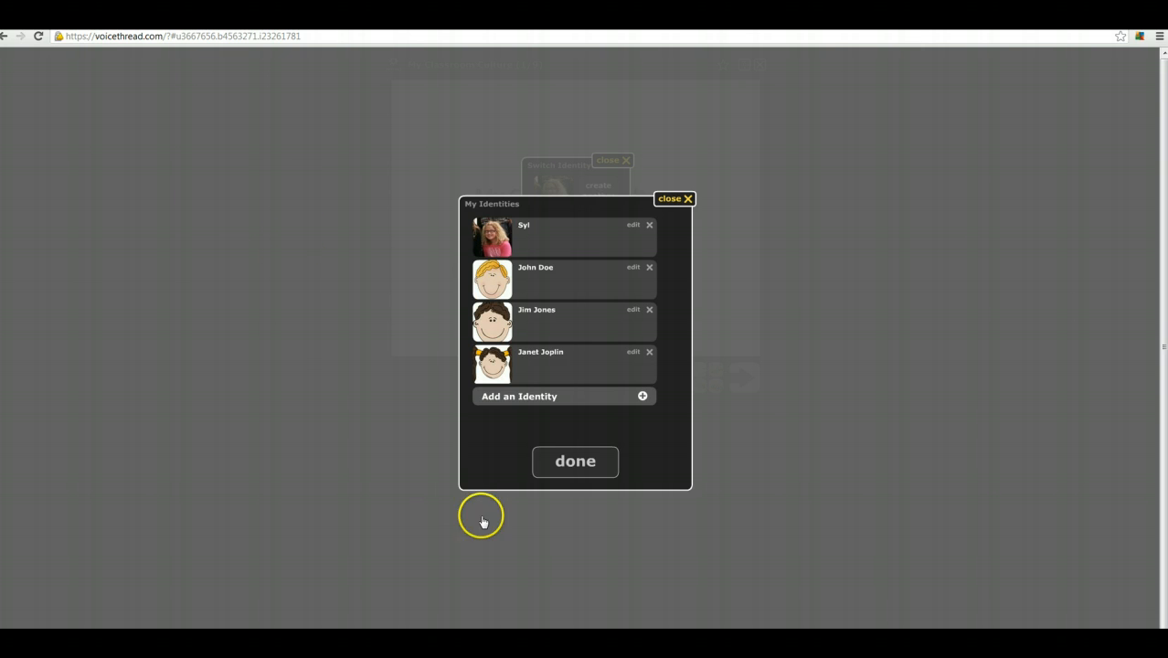
Finish managing identities, then check the student identities offered in the identity switcher and close it
click(576, 463)
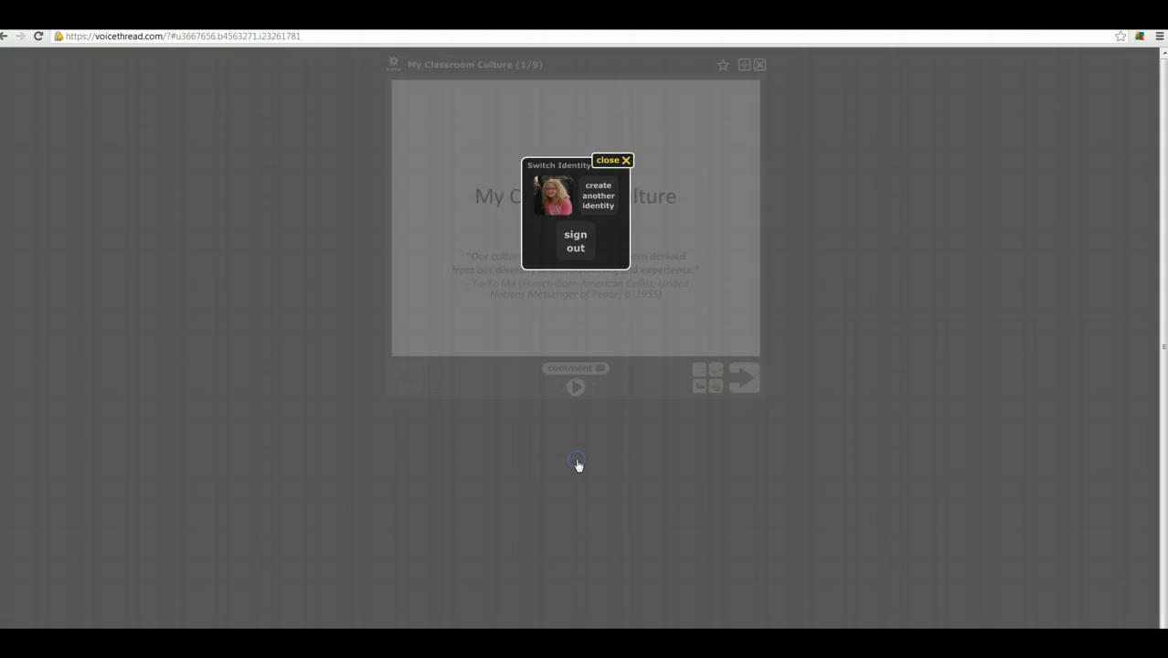
click(616, 162)
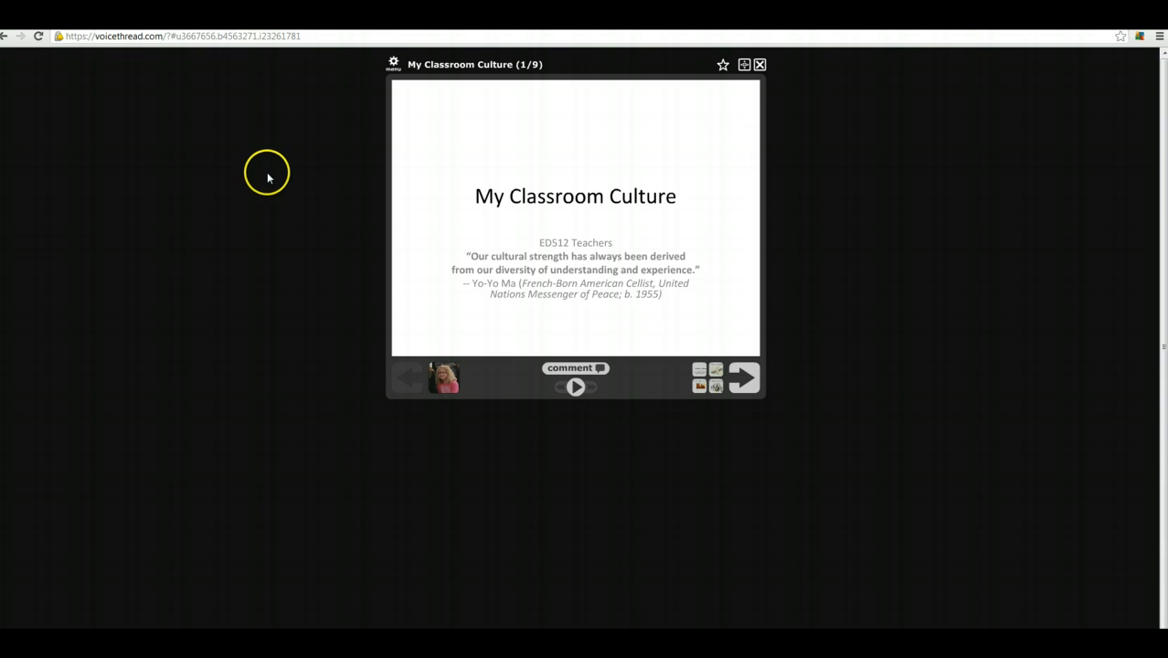
click(443, 383)
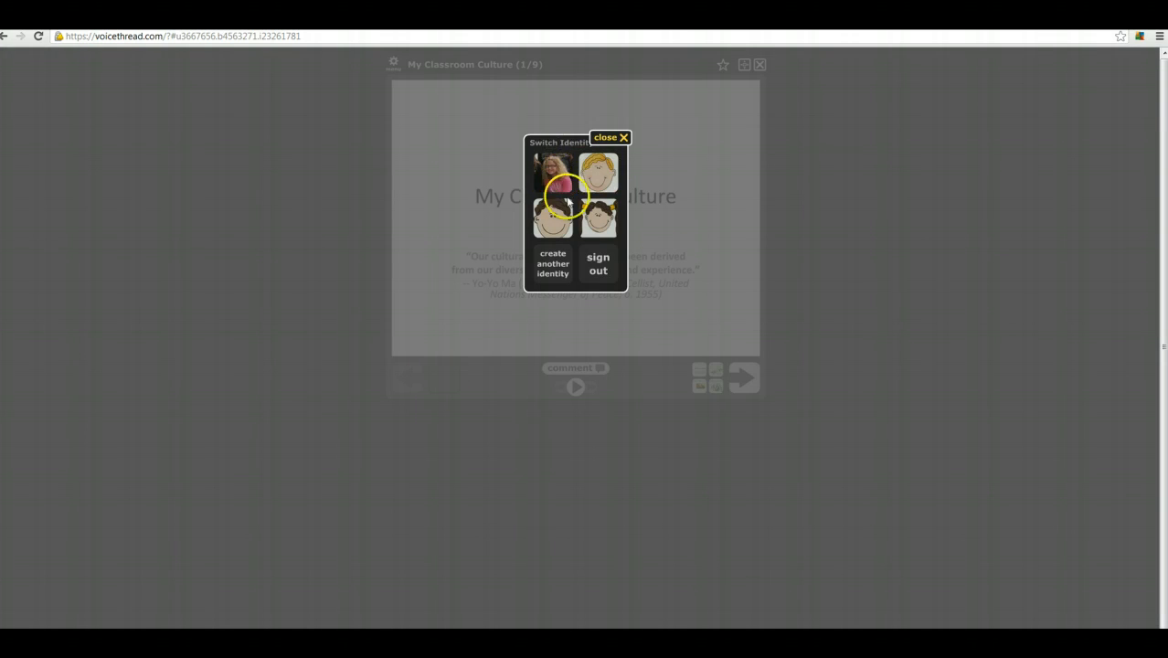
click(602, 138)
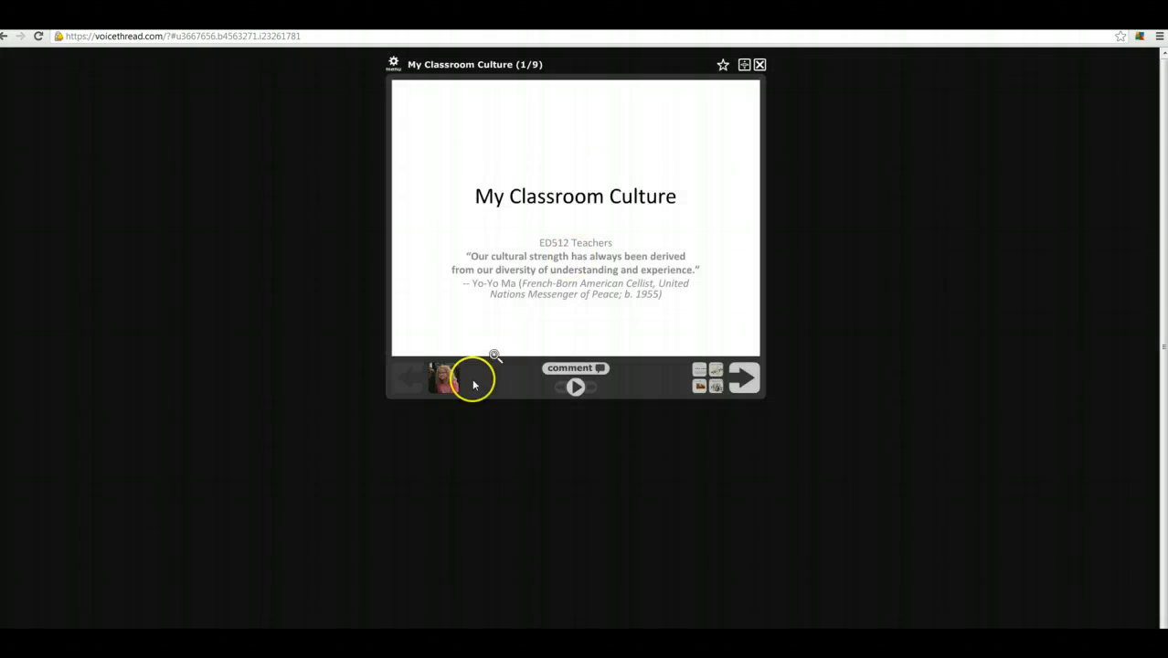
Go to the slide "What does my teacher value most?" and switch to the student identity with the Boy1 picture
click(745, 382)
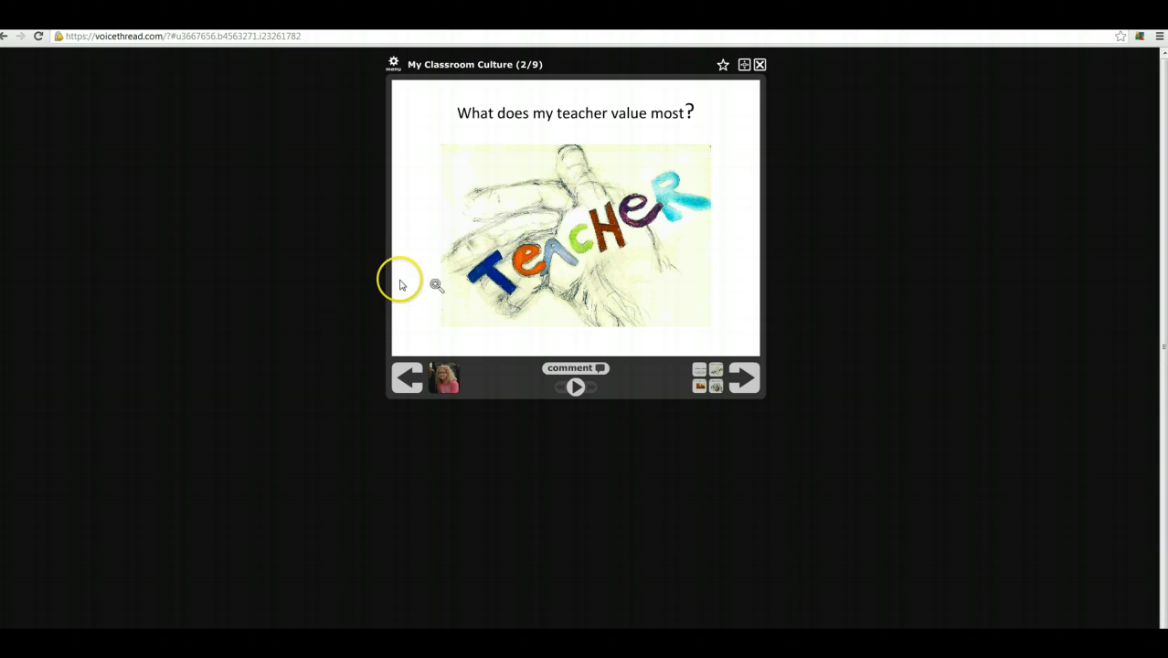
click(447, 385)
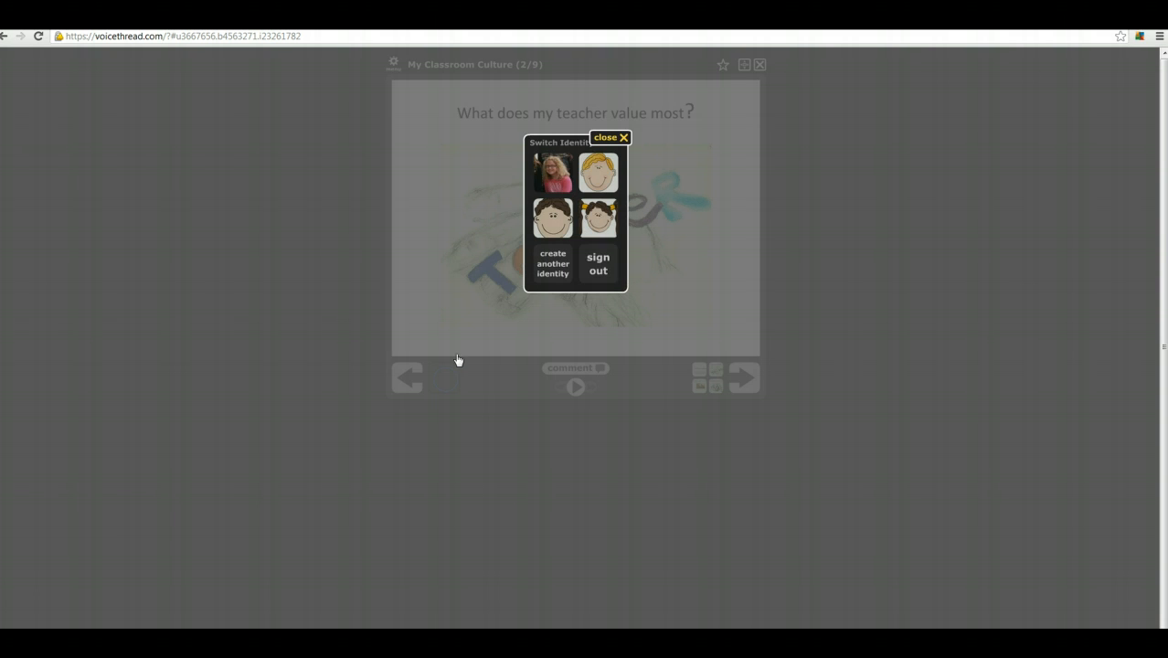
click(597, 174)
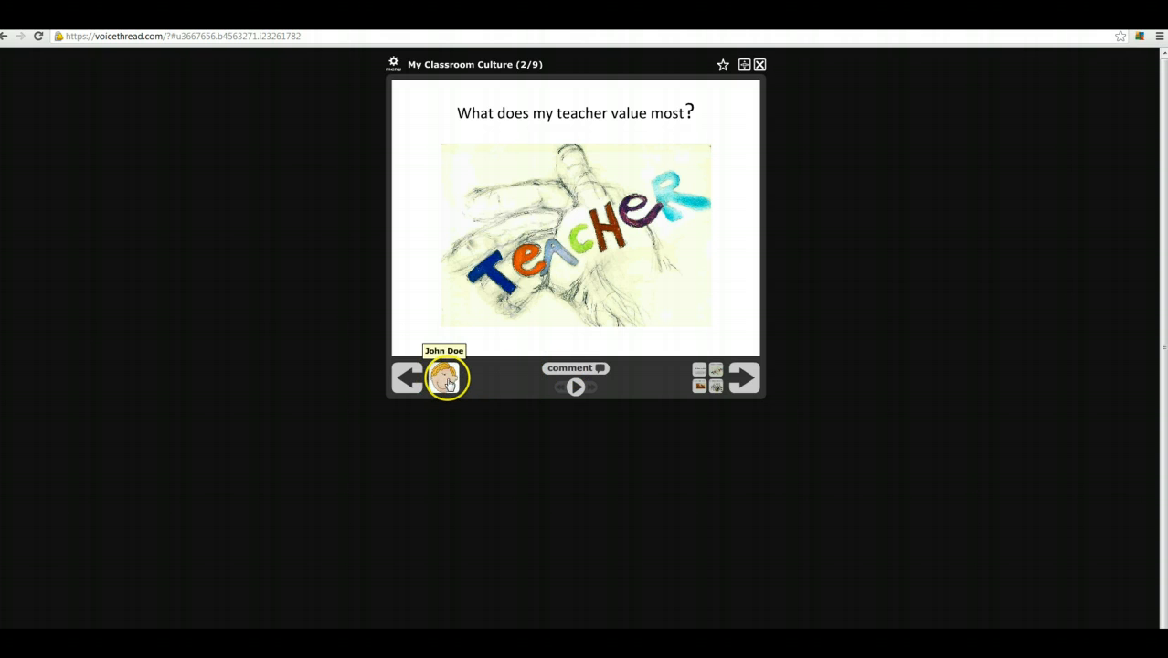
Record a voice comment on the slide, allowing camera and microphone access, and save it
click(565, 368)
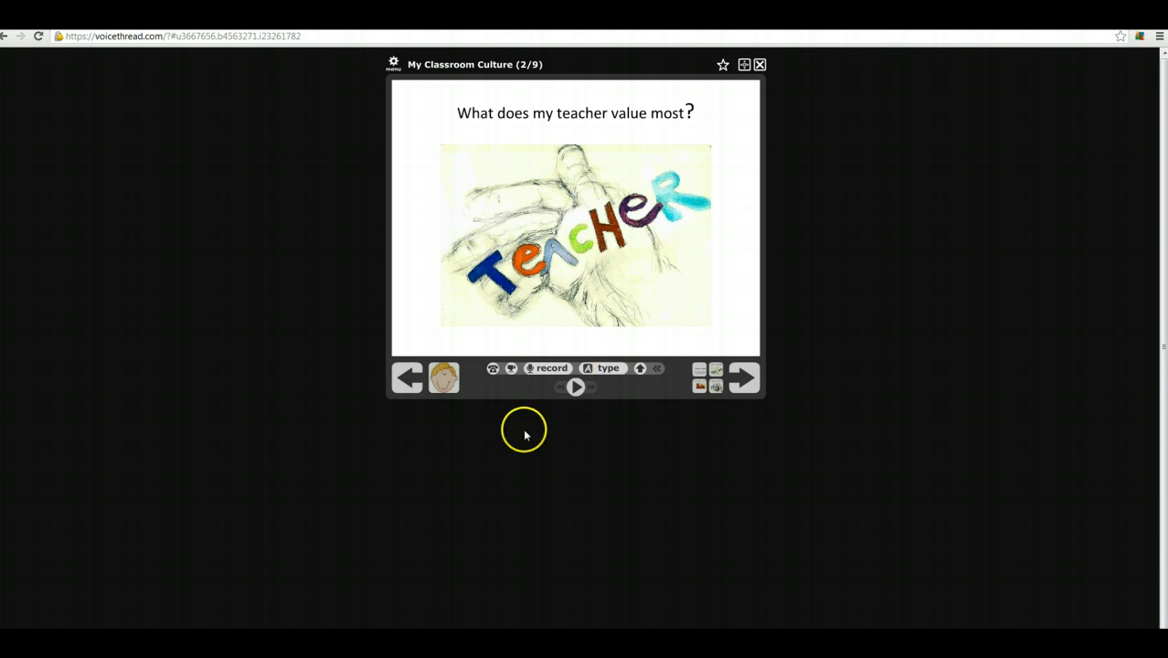
click(546, 368)
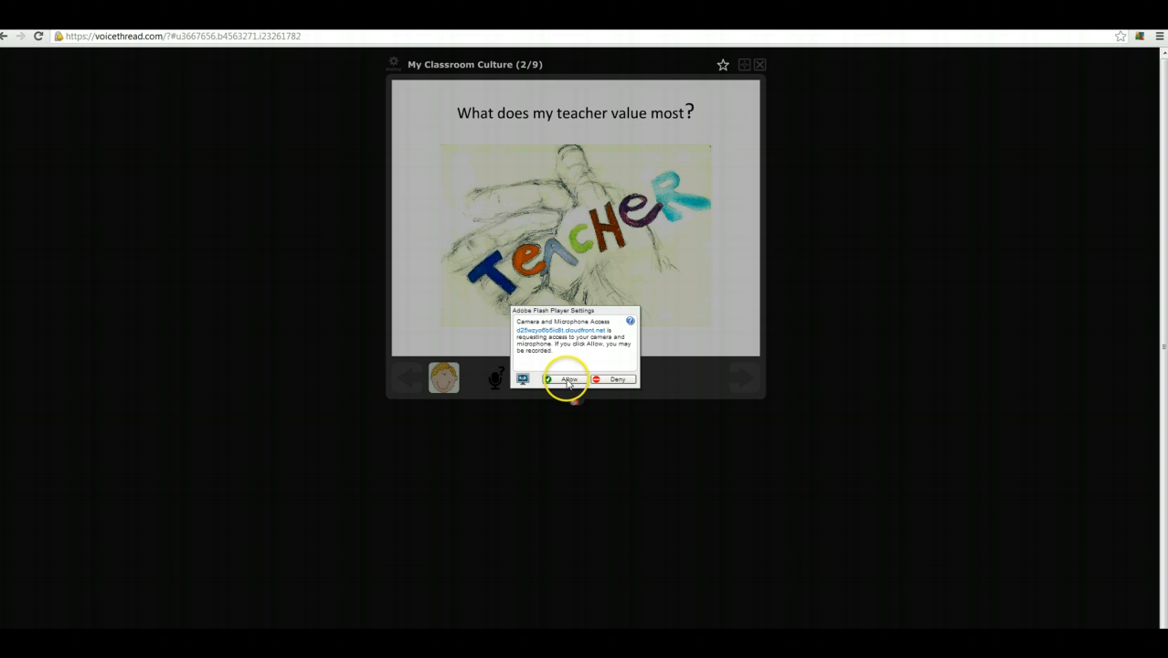
click(570, 379)
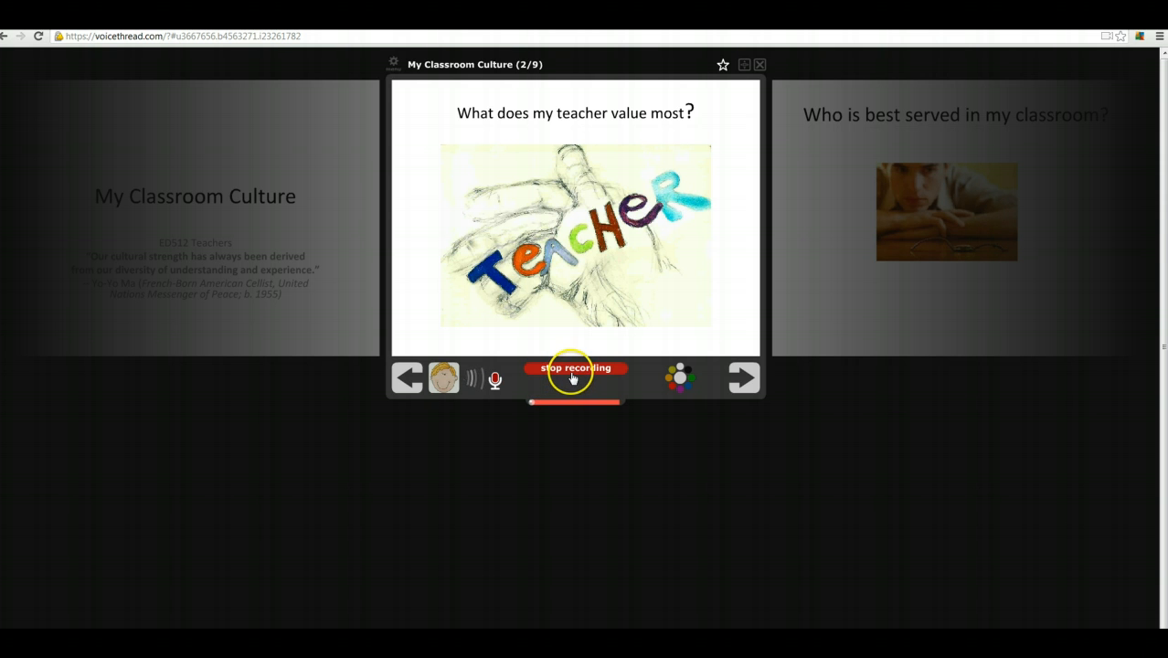
click(569, 372)
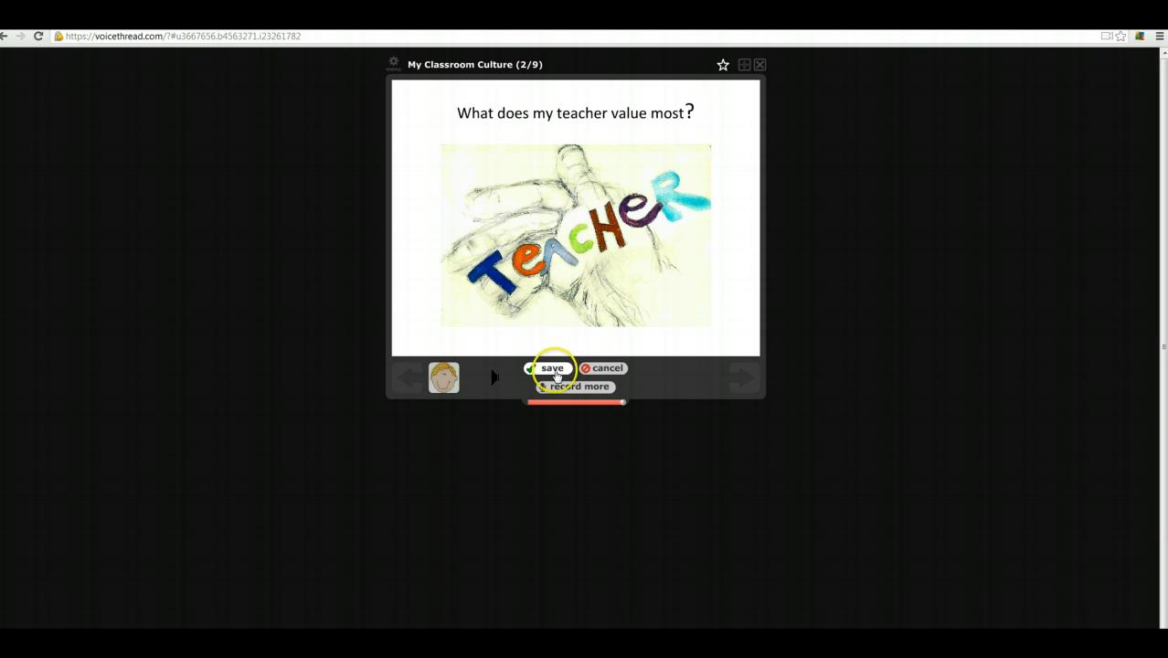
click(550, 373)
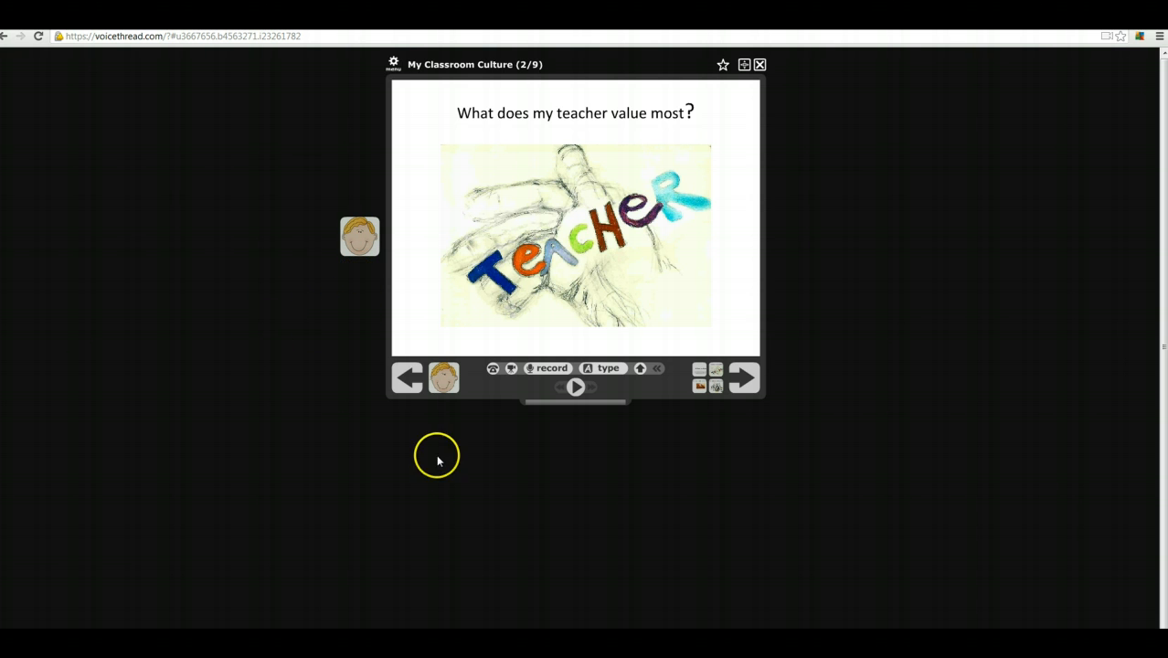
Switch to the Boy2 student identity and save the text comment "My teacher values education for all students." on the slide
click(445, 378)
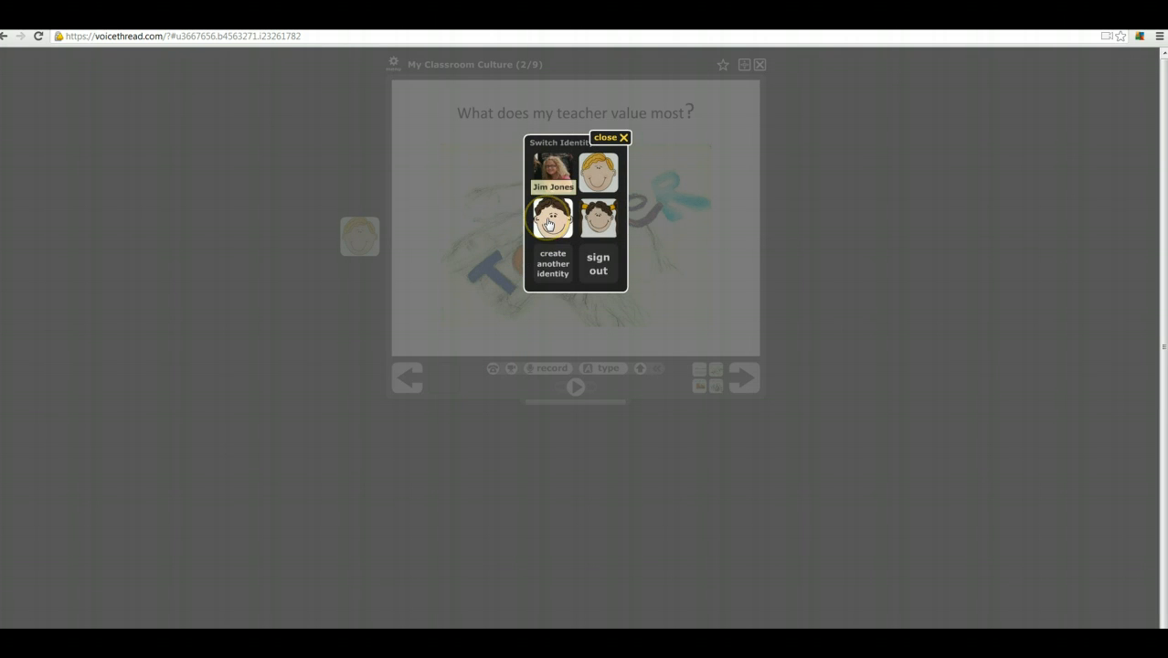
click(548, 224)
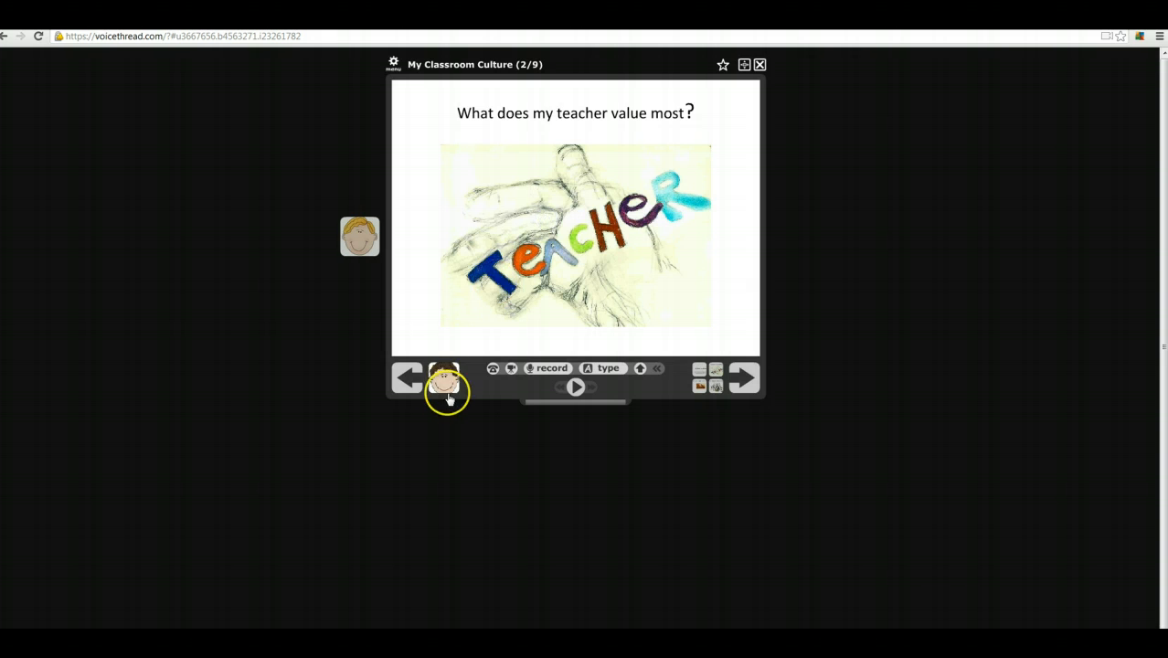
click(608, 369)
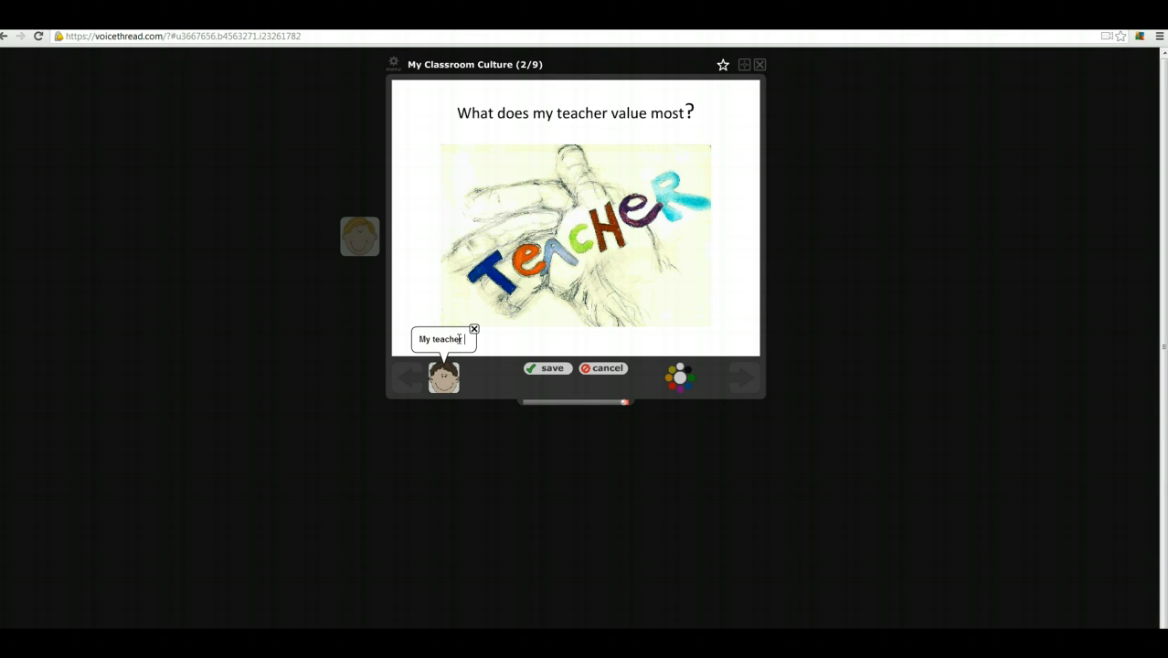
text(values educaton)
key(BackSpace)
key(BackSpace)
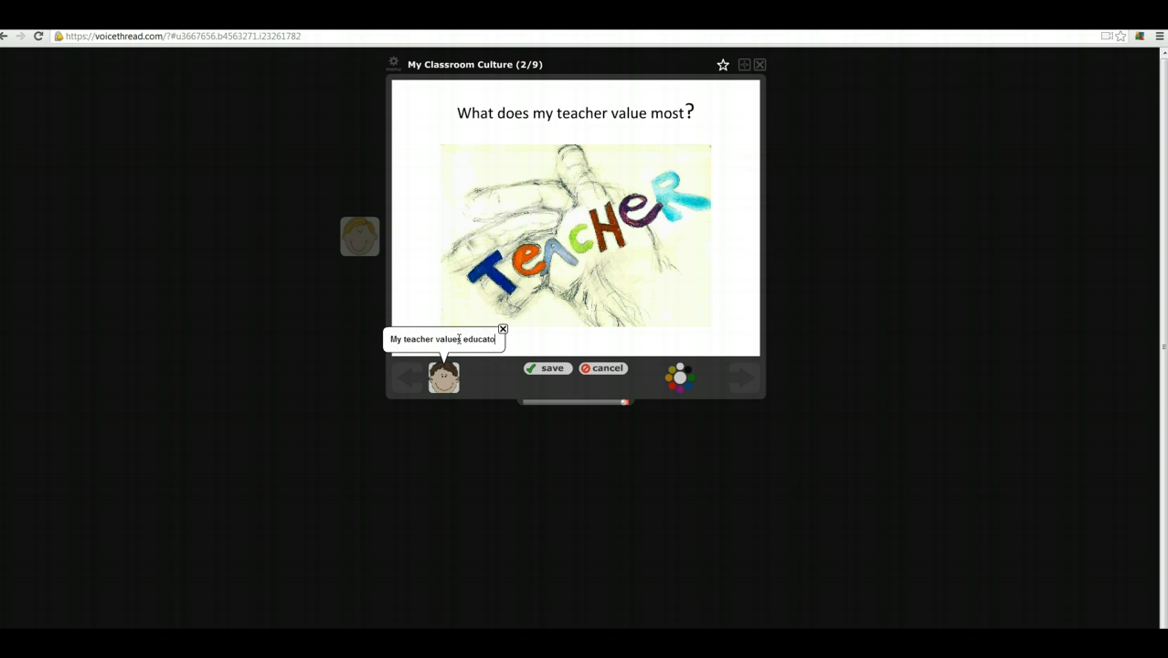
text(ion for all students.)
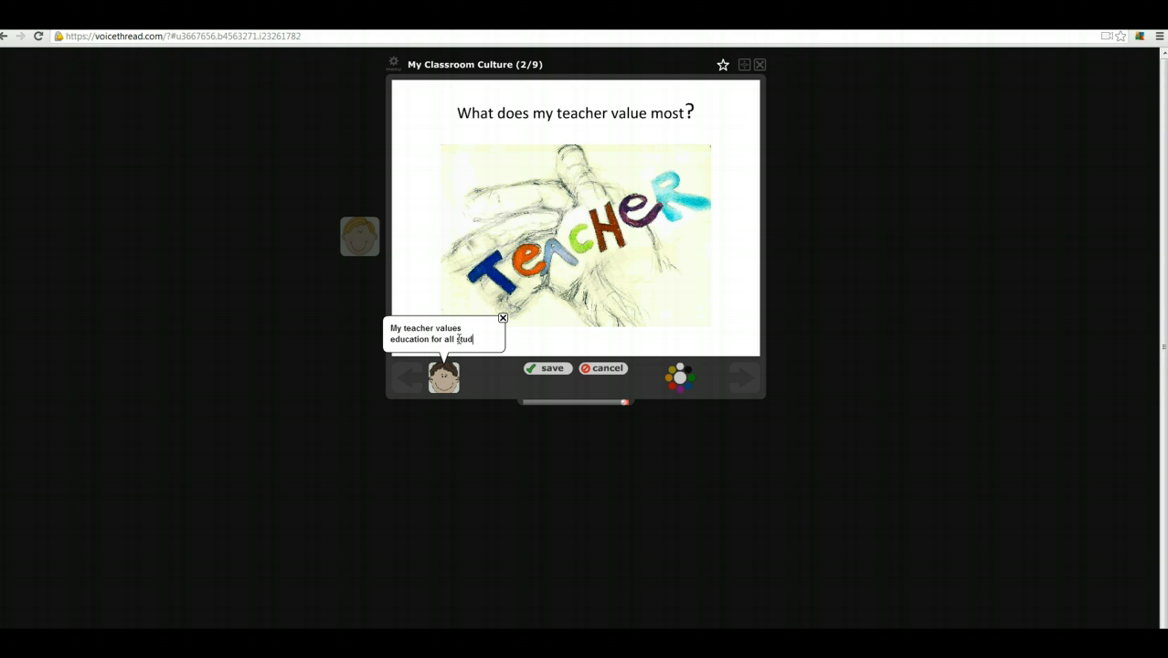
click(562, 369)
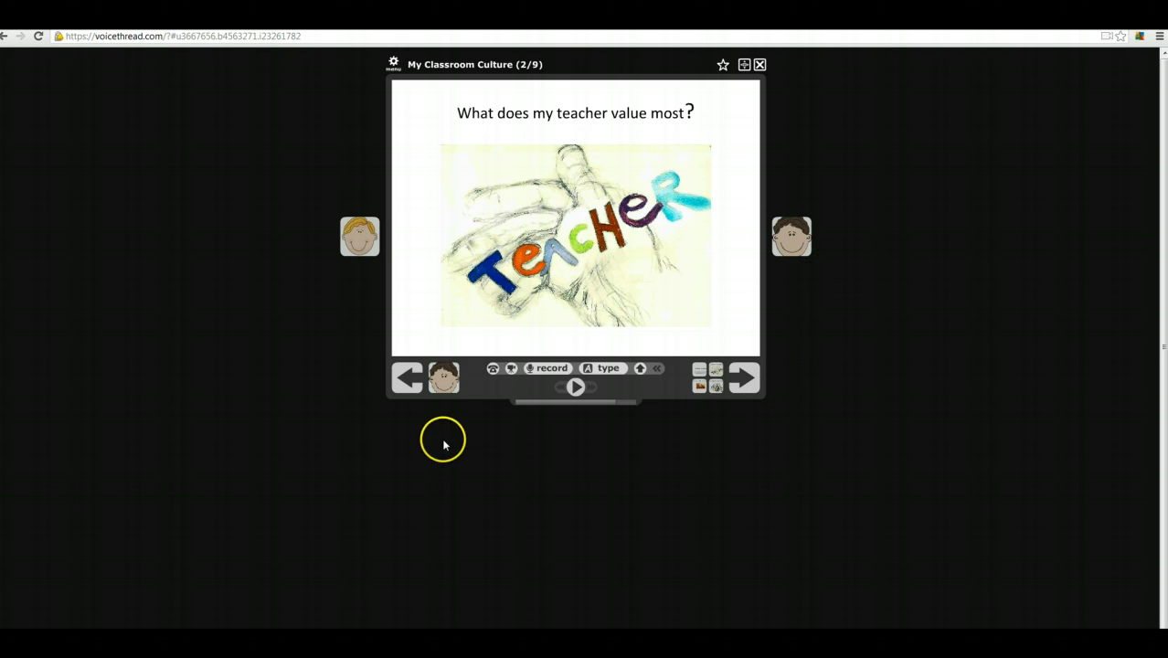
Switch to the Girl1 student identity, then record and save a voice comment on the same slide
click(444, 382)
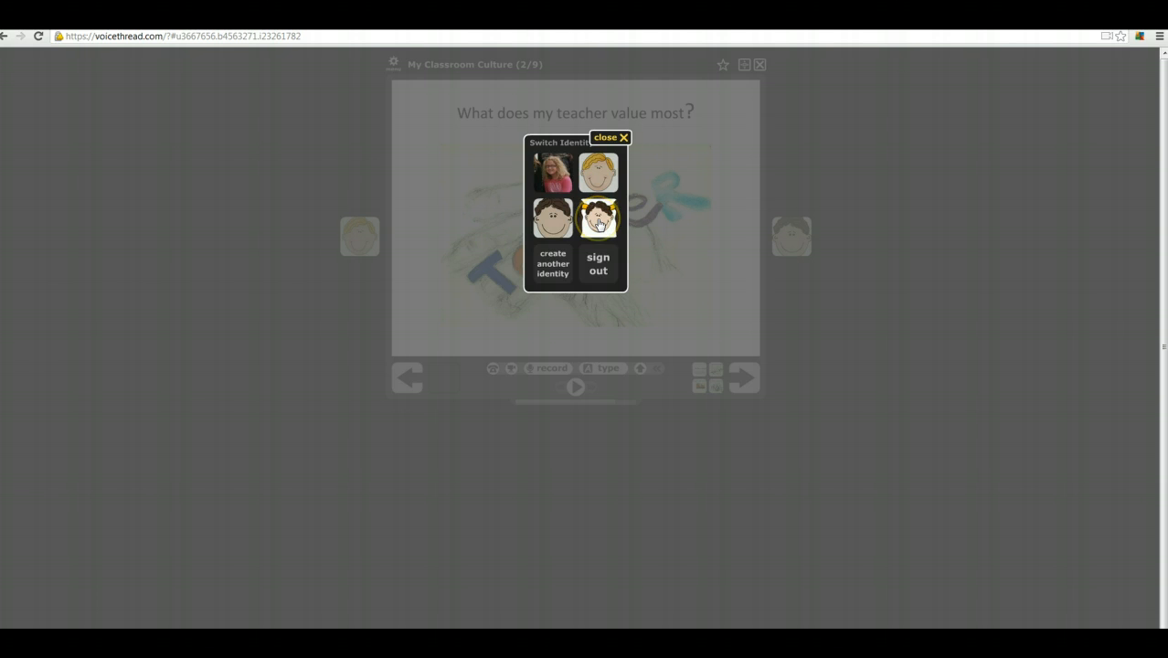
click(598, 220)
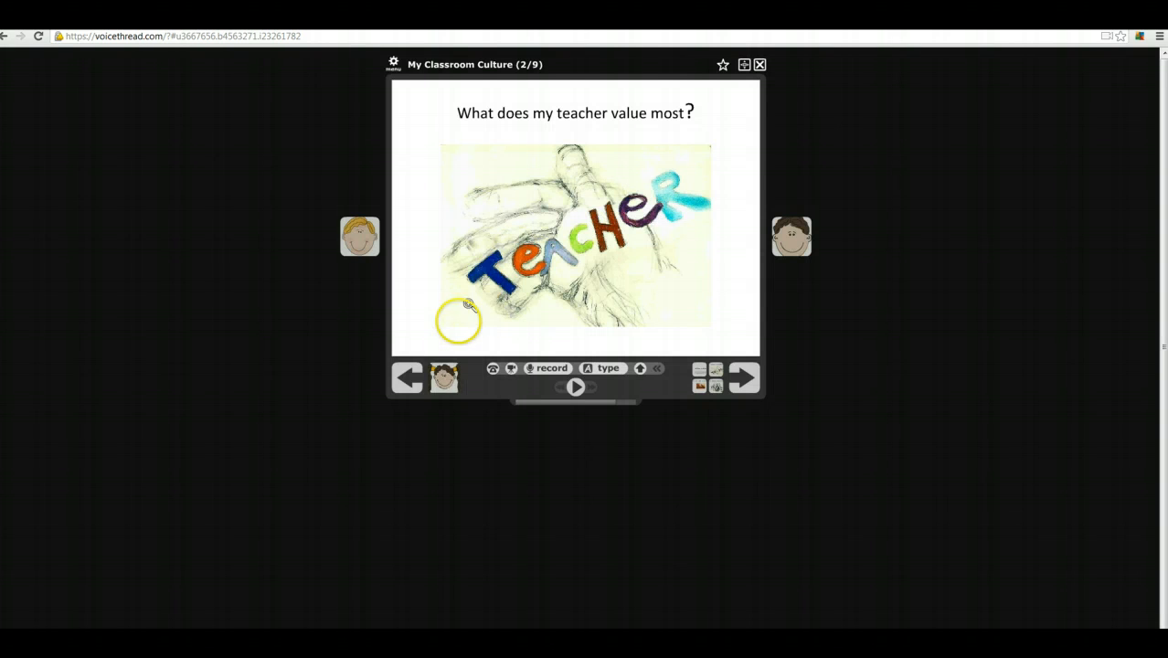
click(547, 370)
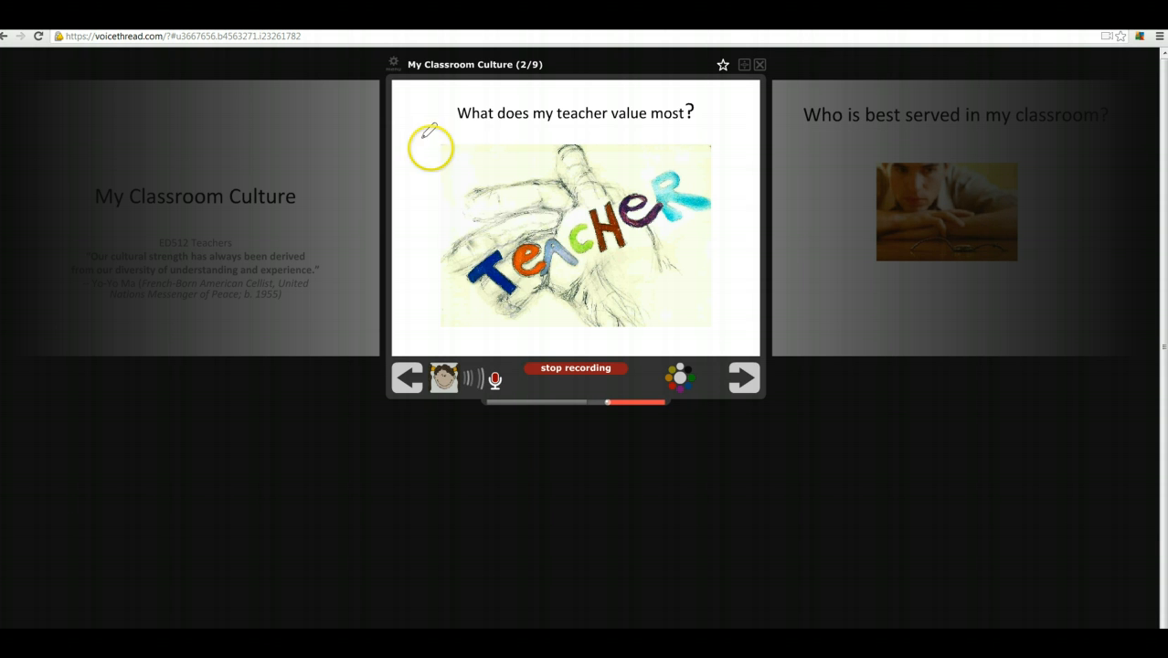
click(576, 370)
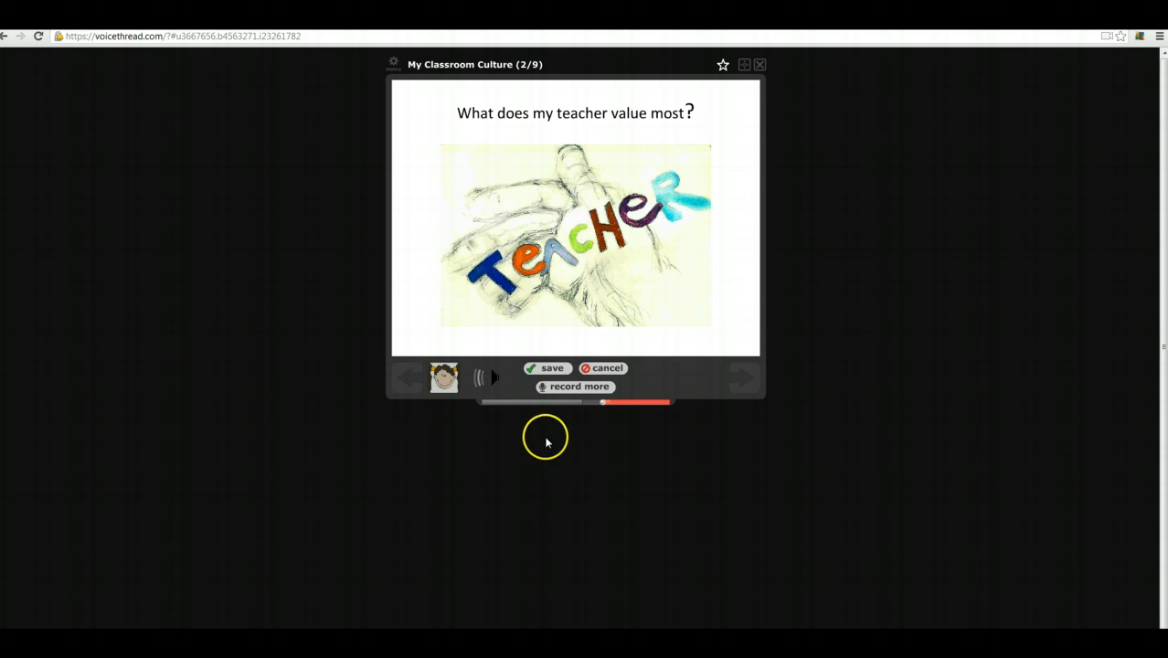
click(550, 370)
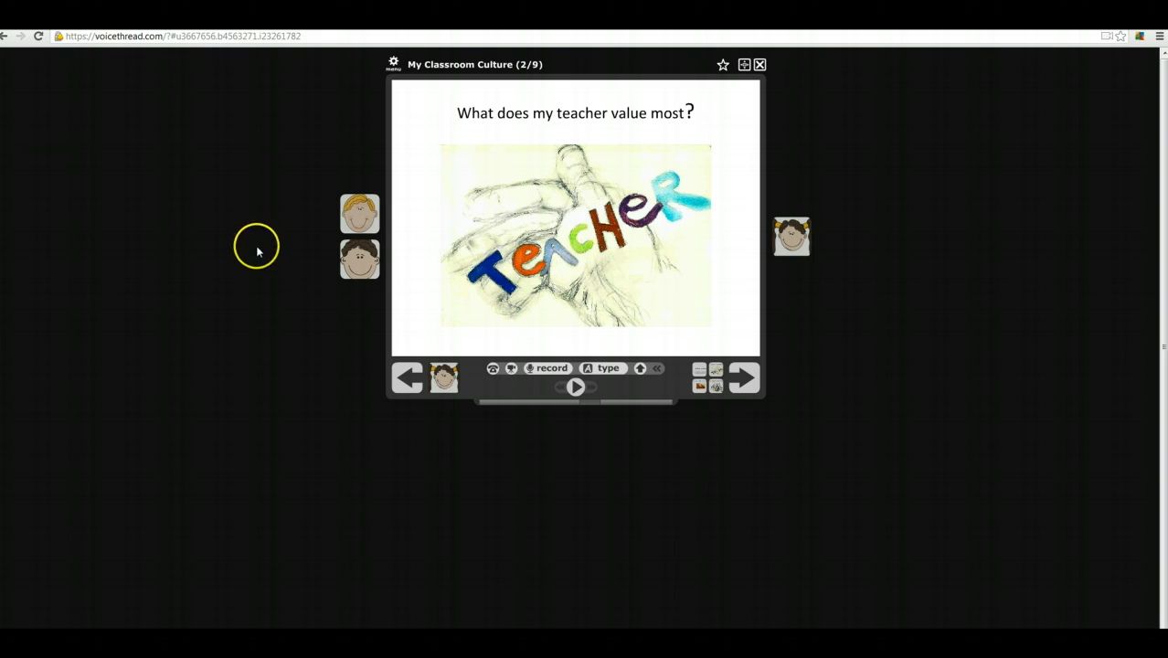
Play back the Boy1 student's voice comment on the slide and pause it
click(360, 216)
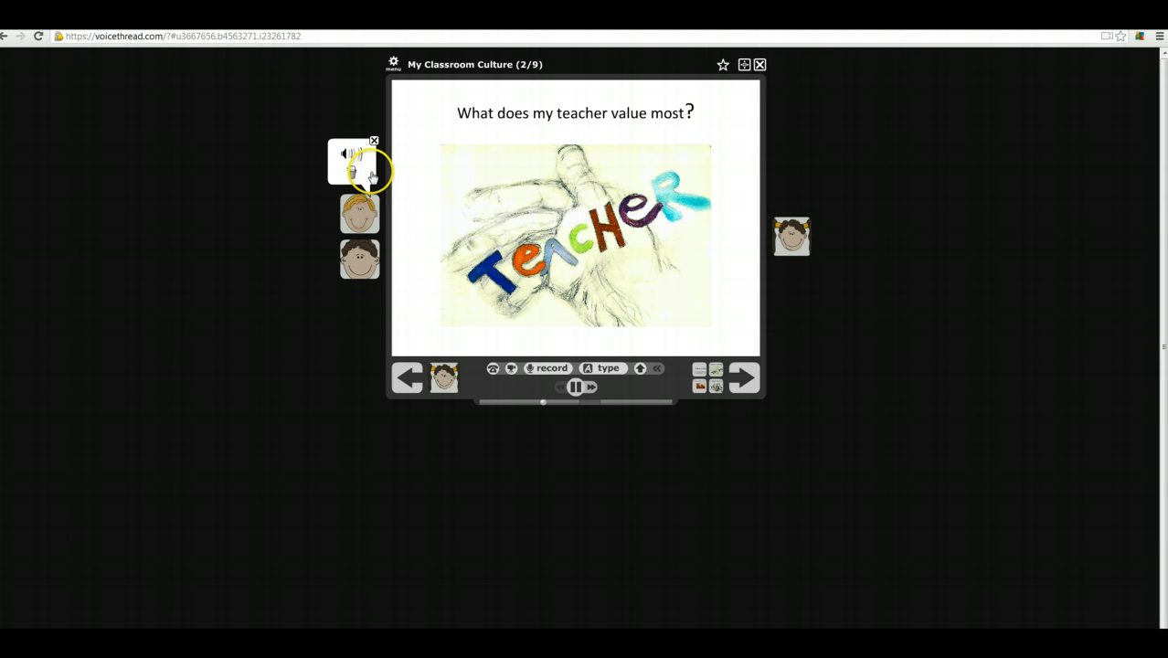
click(573, 386)
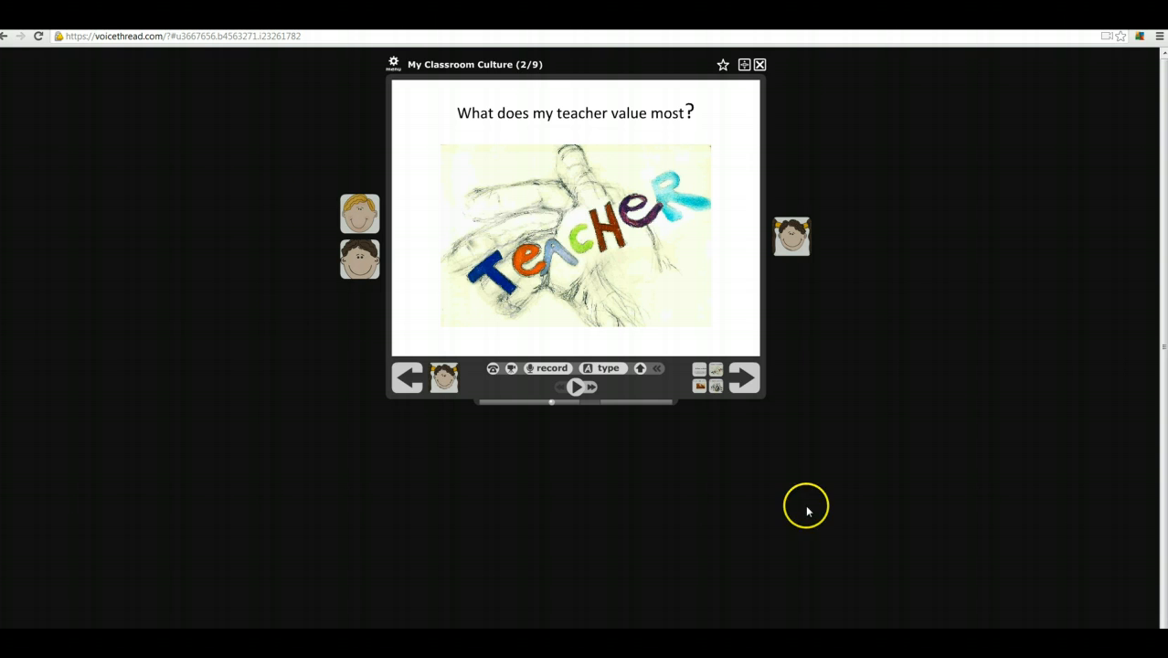
Advance to the slide "Who is best served in my classroom?" and view the identity choices without switching
click(747, 383)
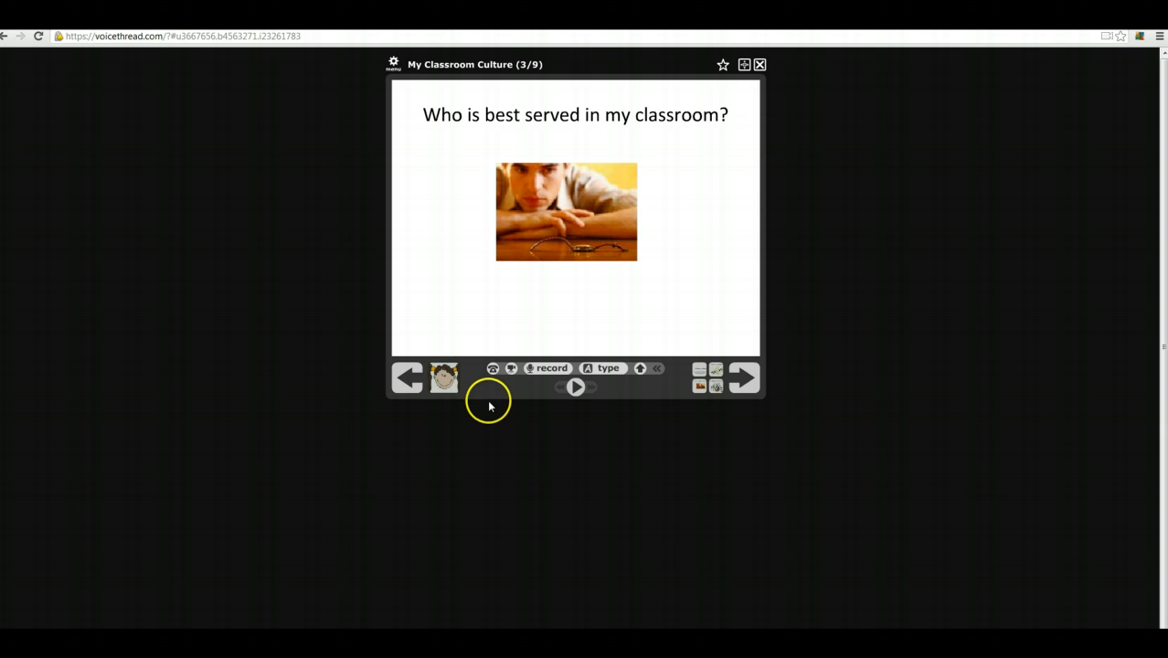
click(446, 379)
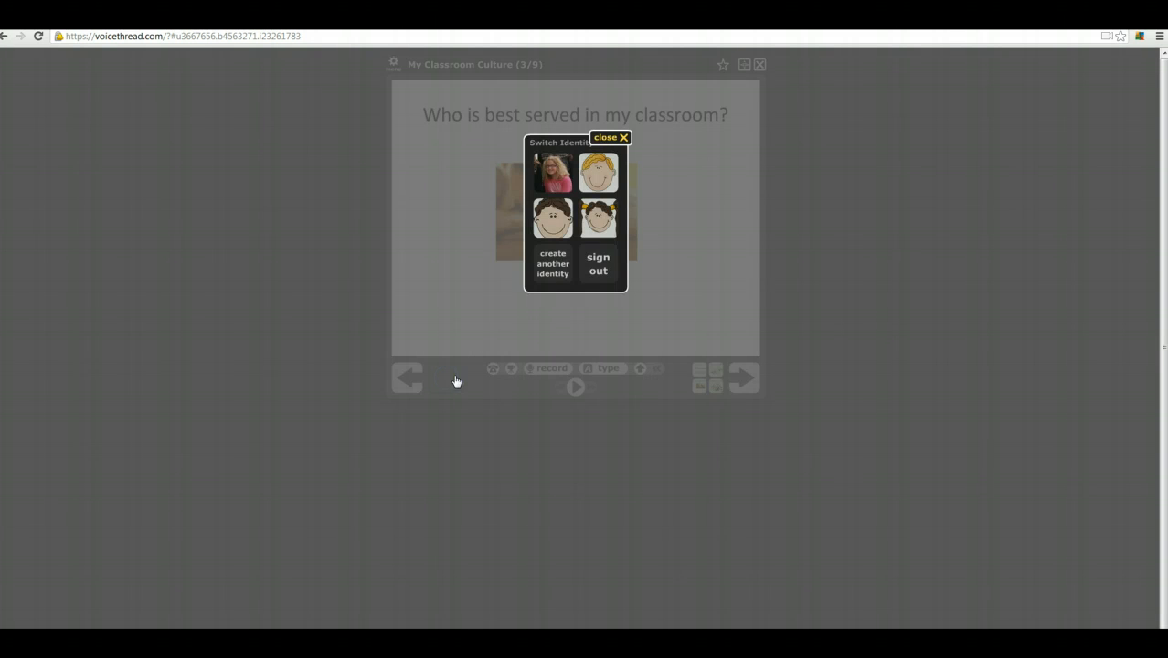
click(615, 139)
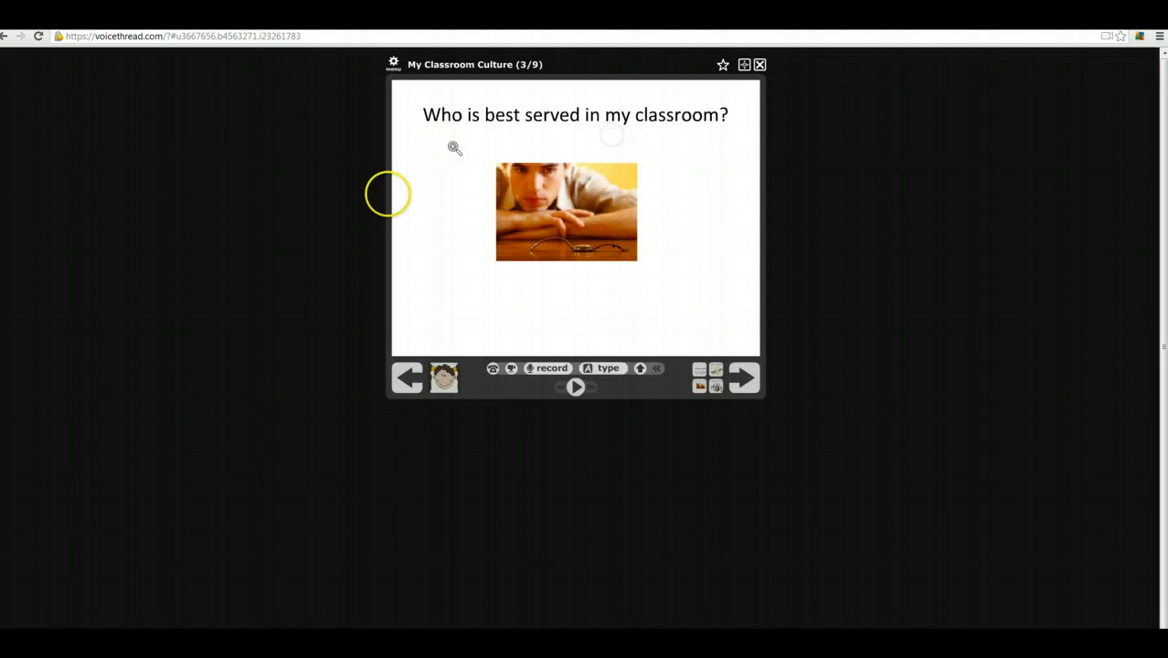